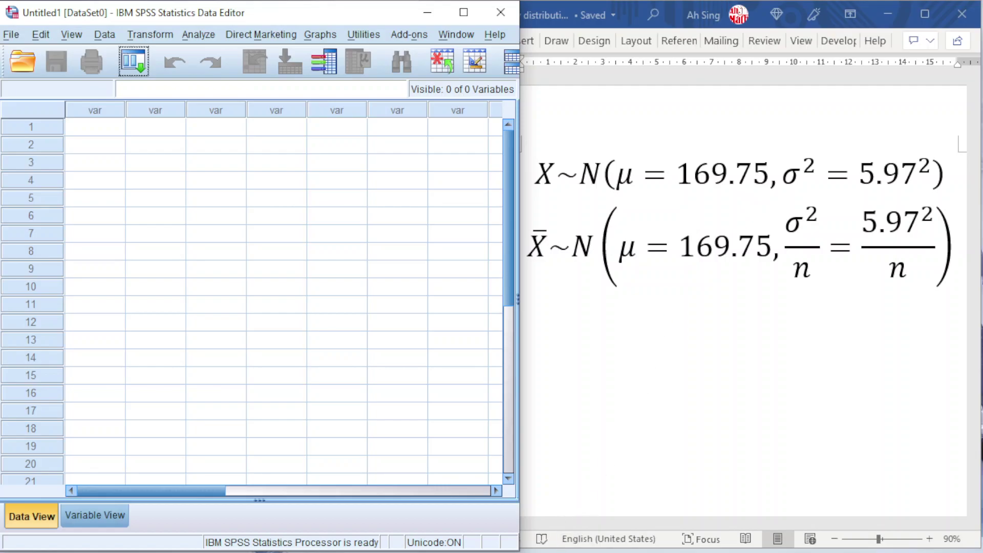
# Switch to the blank Excel workbook and enter 1 in cell A1
pyautogui.click(573, 494)
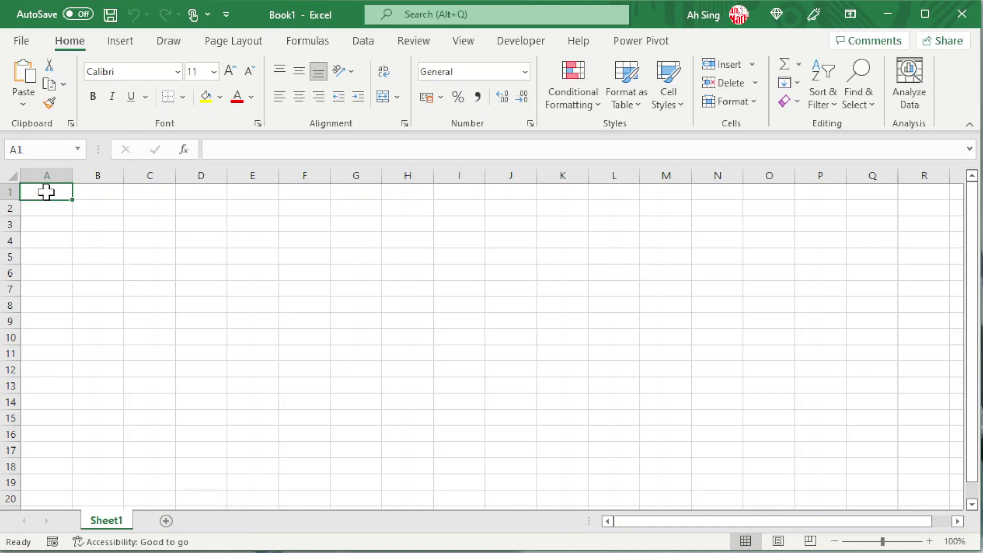
pyautogui.write('1')
pyautogui.press('Return')
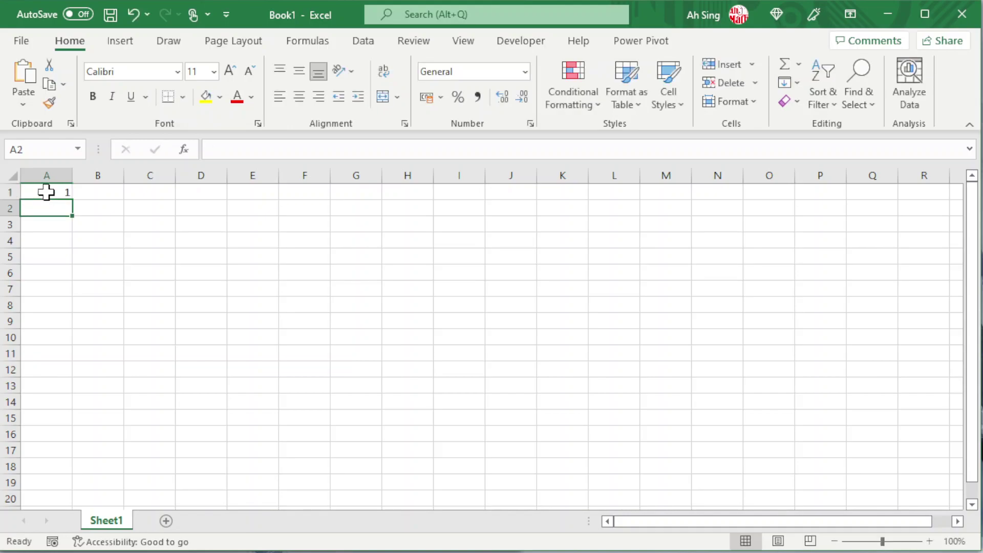
# Fill column A downward from cell A1 with a linear series using a stop value of 1000
pyautogui.click(46, 192)
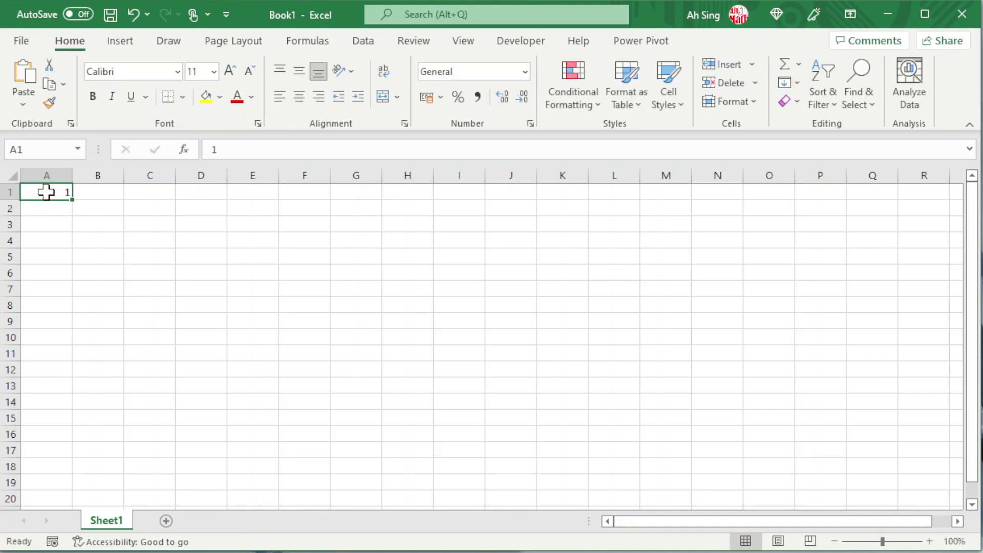
pyautogui.click(792, 85)
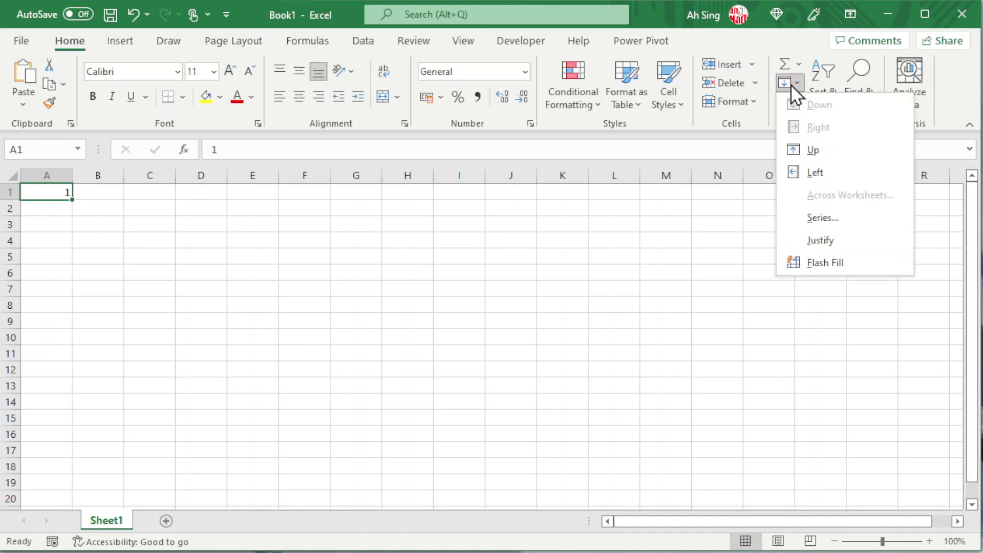
pyautogui.click(817, 217)
pyautogui.click(418, 229)
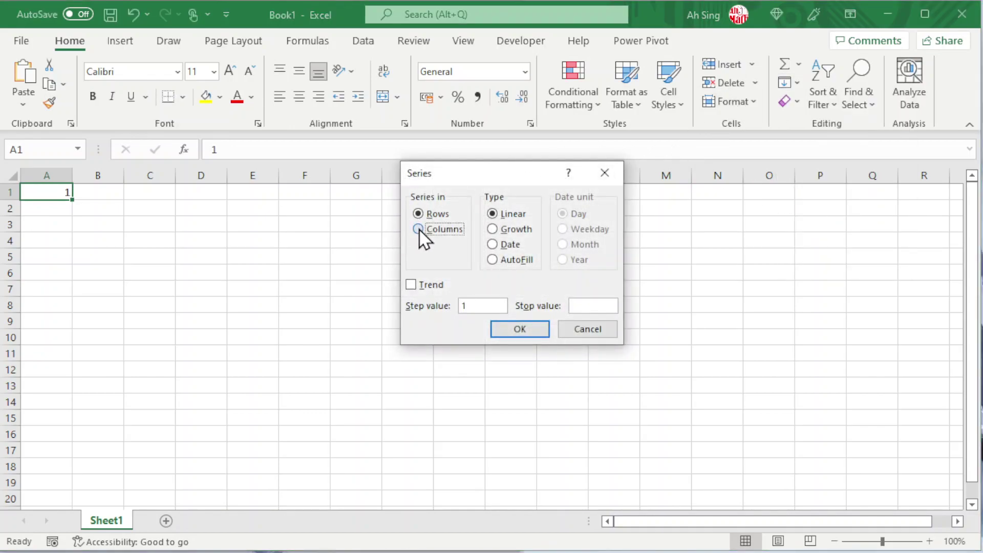
pyautogui.click(582, 306)
pyautogui.write('1000')
pyautogui.click(520, 329)
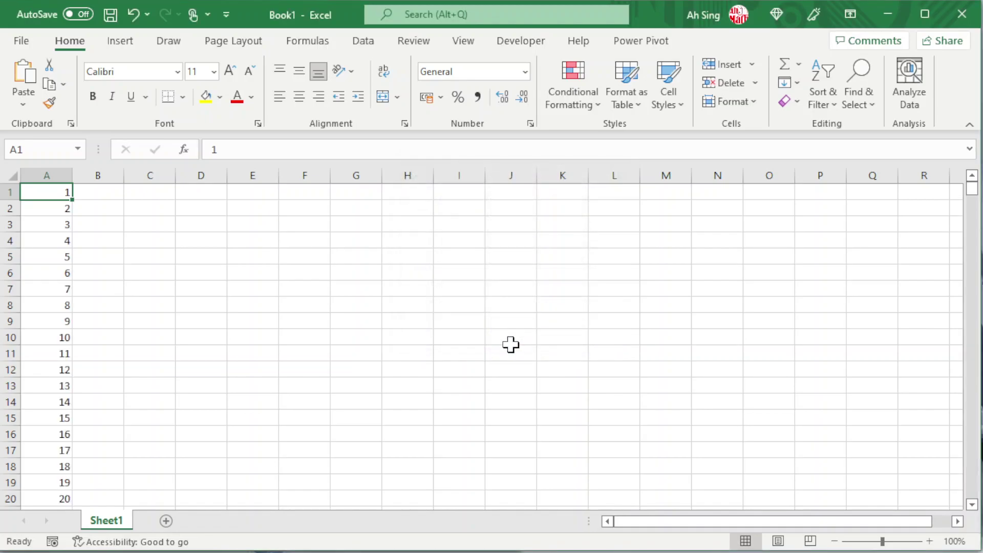
# Copy the whole number series from column A and paste it into the first column of the SPSS data editor, starting at row 1
pyautogui.hotkey('ctrl', 'shift', 'Down')
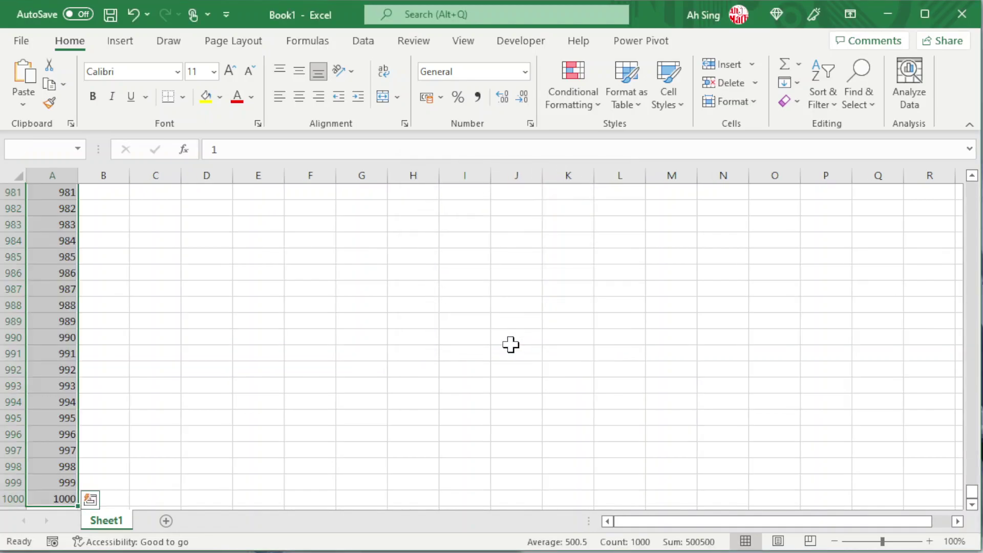
pyautogui.hotkey('ctrl', 'c')
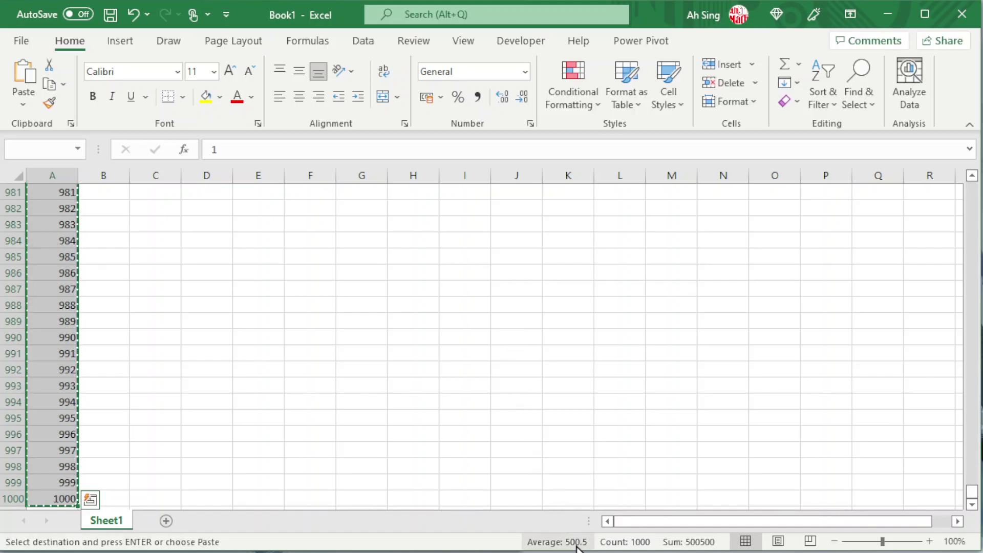
pyautogui.hotkey('alt', 'Tab')
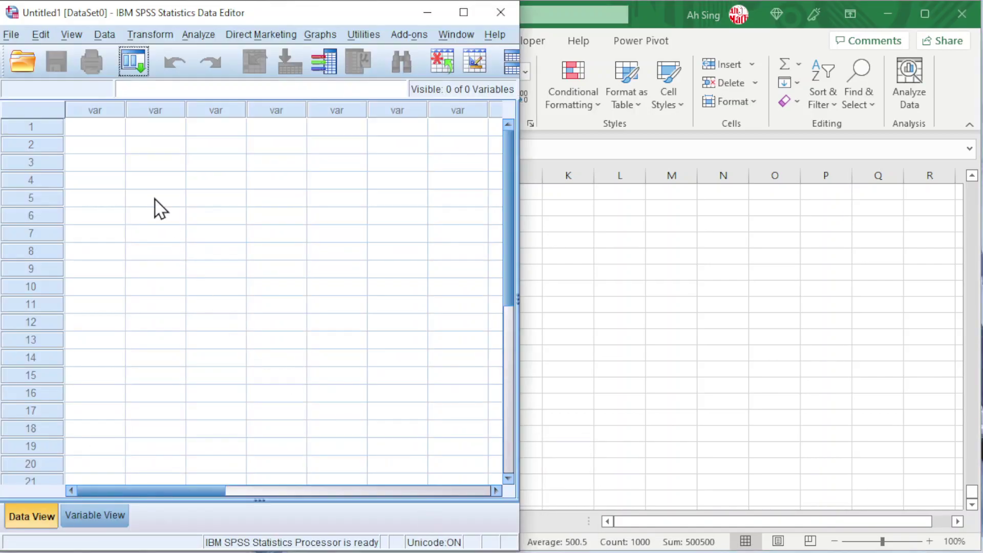
pyautogui.click(95, 128)
pyautogui.hotkey('ctrl', 'v')
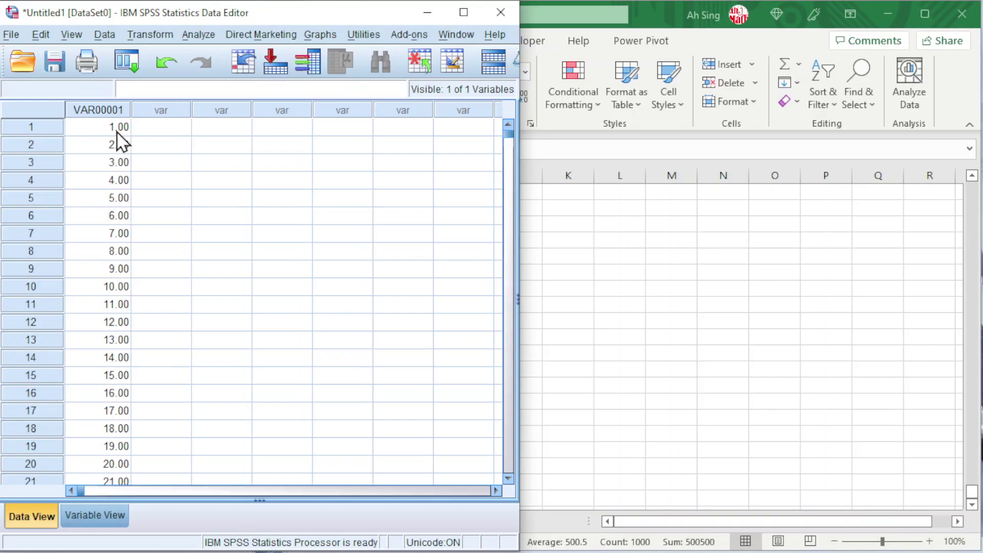
# Set the pasted variable to 0 decimals, rename it ID, and return to the data
pyautogui.click(85, 516)
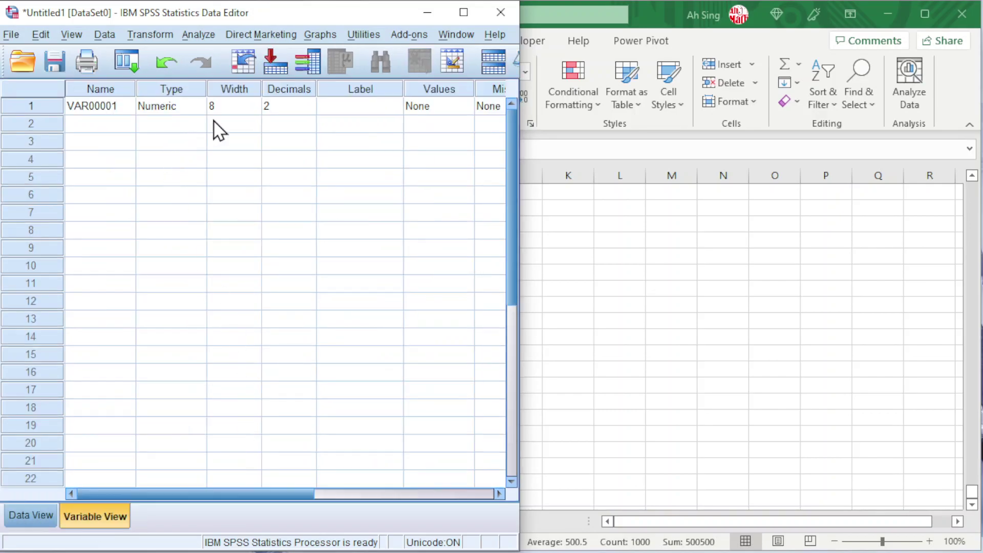
pyautogui.click(305, 111)
pyautogui.click(310, 111)
pyautogui.click(311, 110)
pyautogui.click(110, 111)
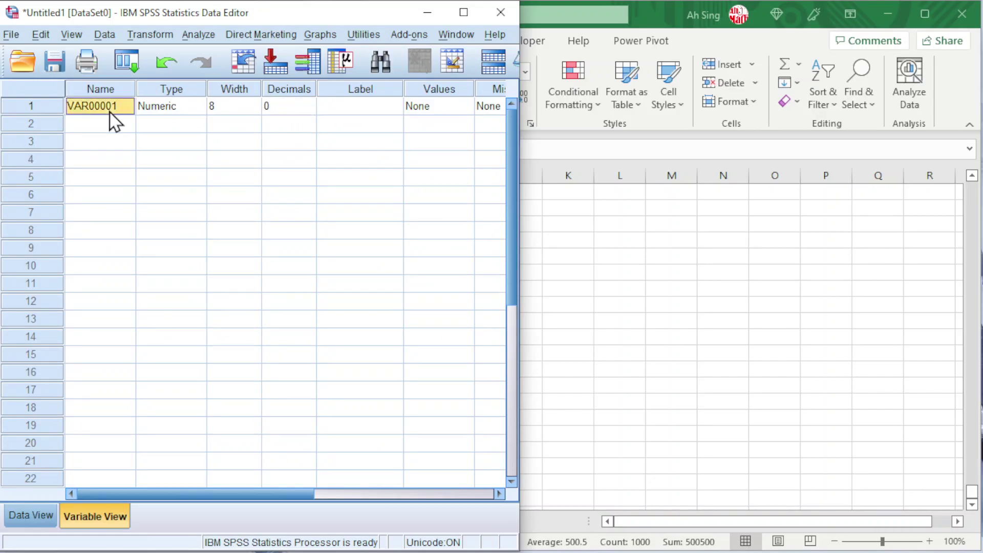
pyautogui.write('ID')
pyautogui.click(110, 122)
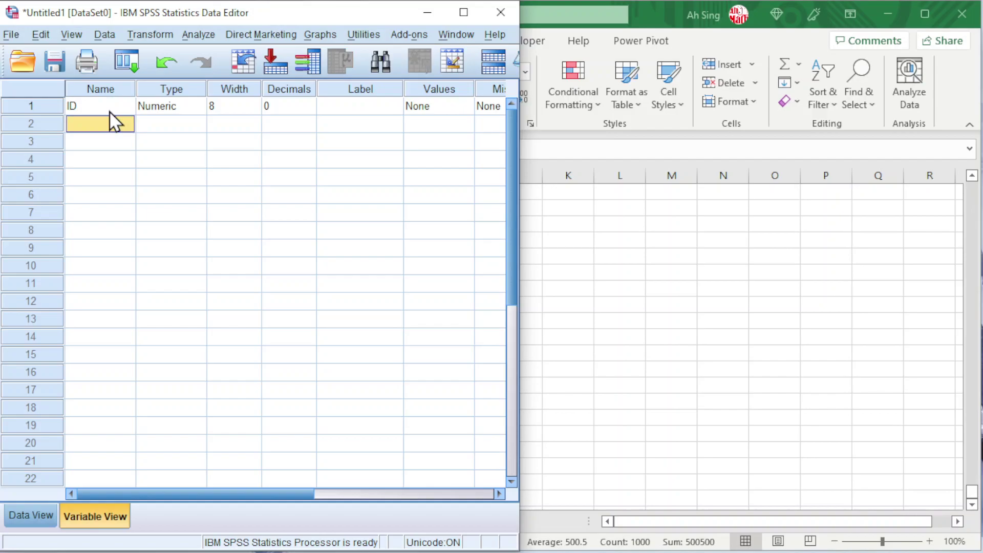
pyautogui.click(35, 517)
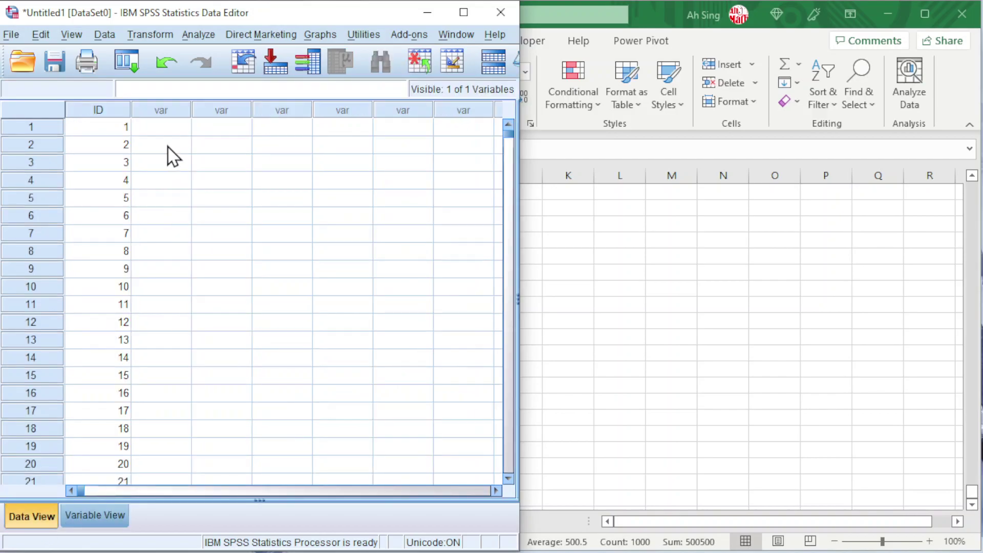
# Minimize Excel and set up a Compute Variable transformation in SPSS with X1 as the target variable
pyautogui.click(166, 128)
pyautogui.click(888, 14)
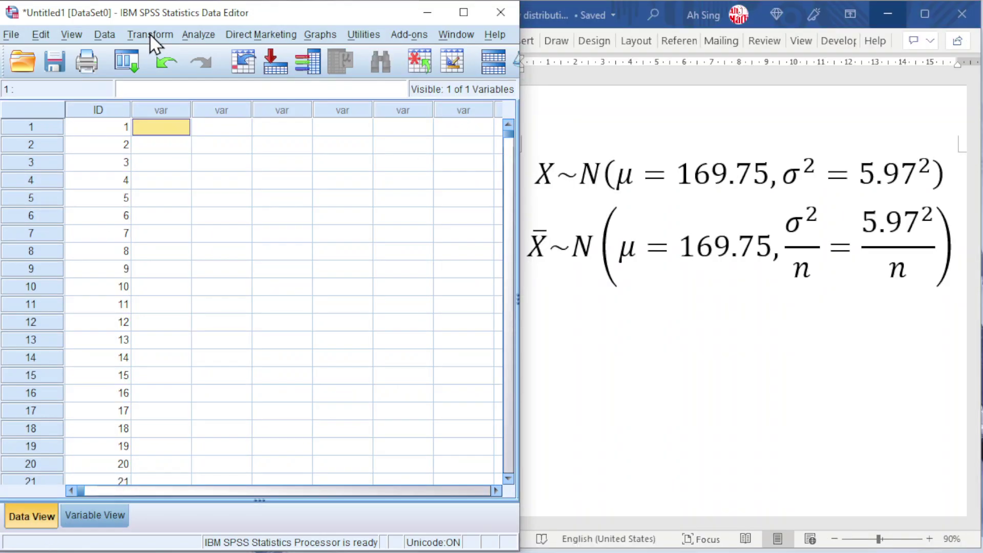
pyautogui.click(149, 34)
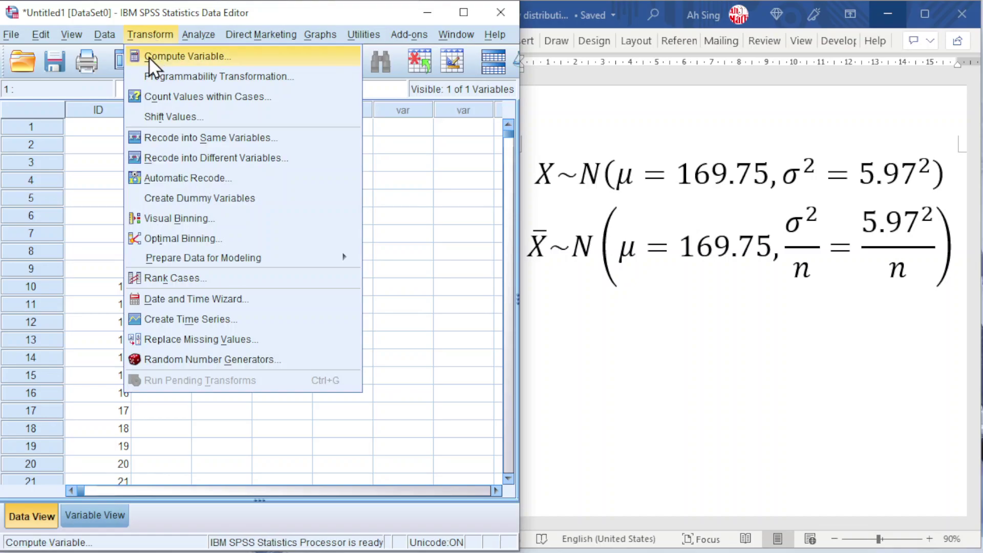
pyautogui.click(148, 57)
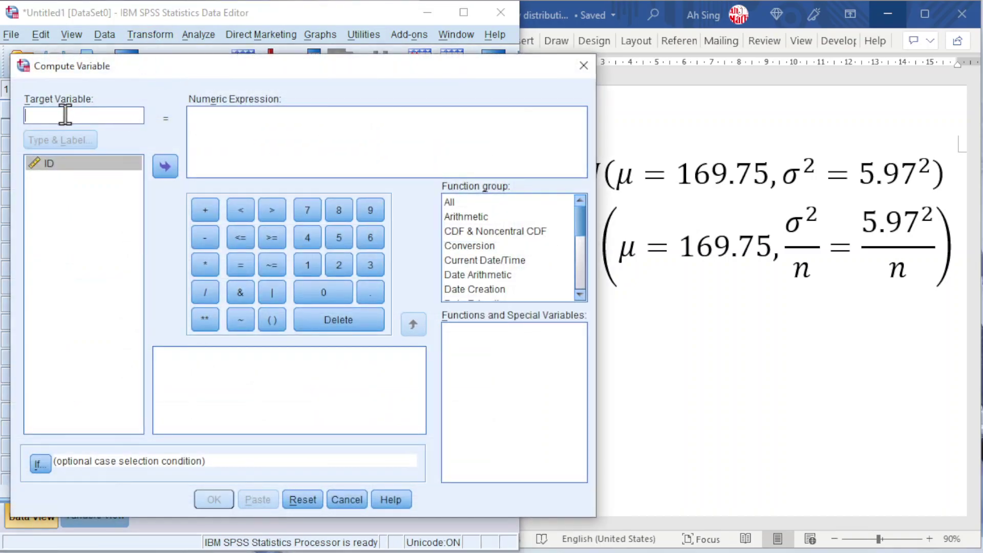
pyautogui.click(61, 117)
pyautogui.write('X1')
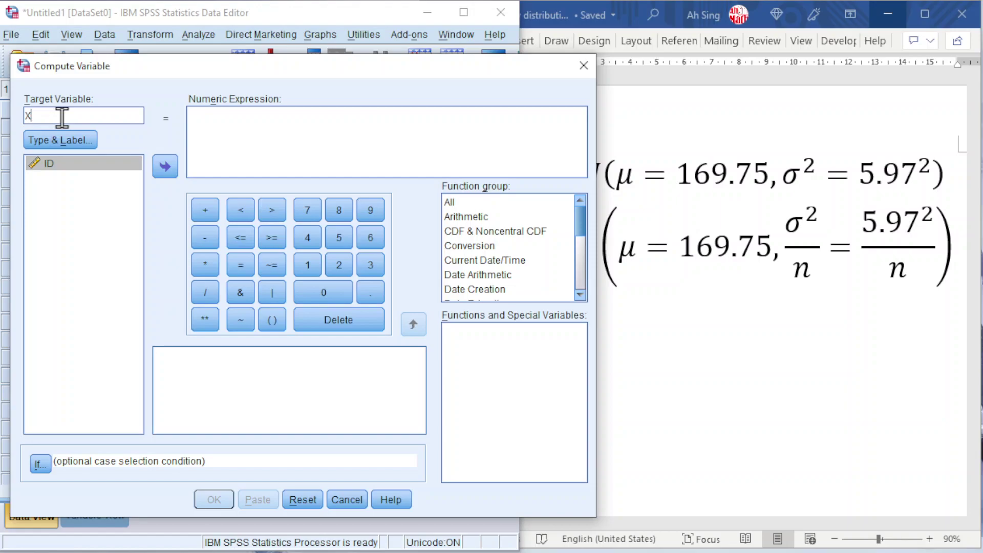
pyautogui.click(249, 125)
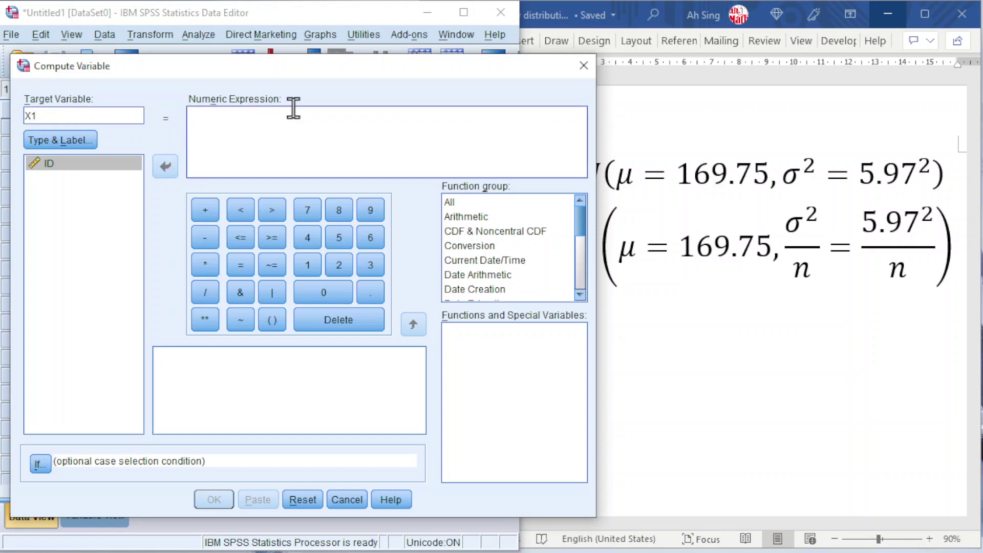
# Insert the Rv.Normal function from the Random Numbers group into the numeric expression
pyautogui.click(580, 295)
pyautogui.click(579, 295)
pyautogui.click(579, 295)
pyautogui.click(579, 295)
pyautogui.click(579, 295)
pyautogui.click(580, 294)
pyautogui.click(579, 295)
pyautogui.click(493, 276)
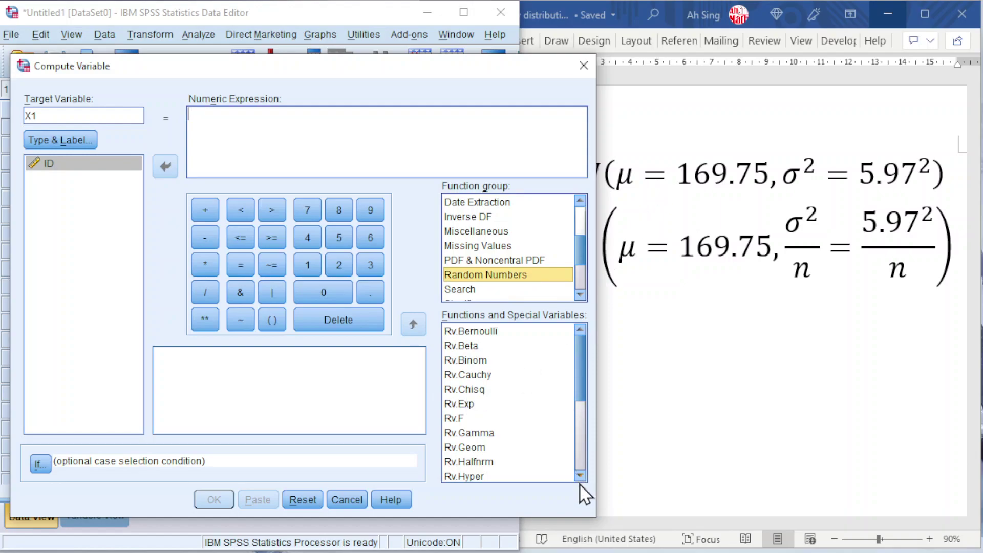
pyautogui.scroll(-8, 580, 476)
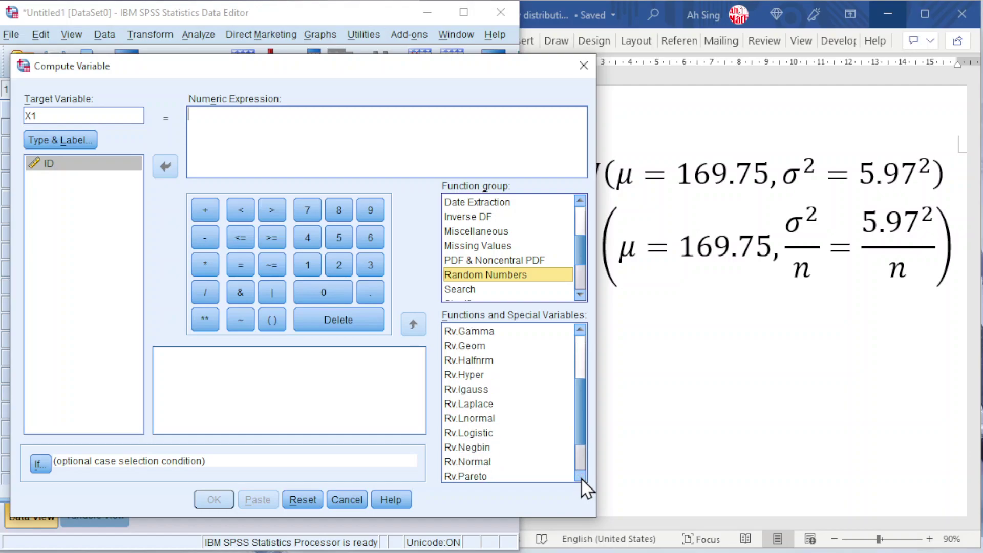
pyautogui.click(474, 447)
pyautogui.click(413, 323)
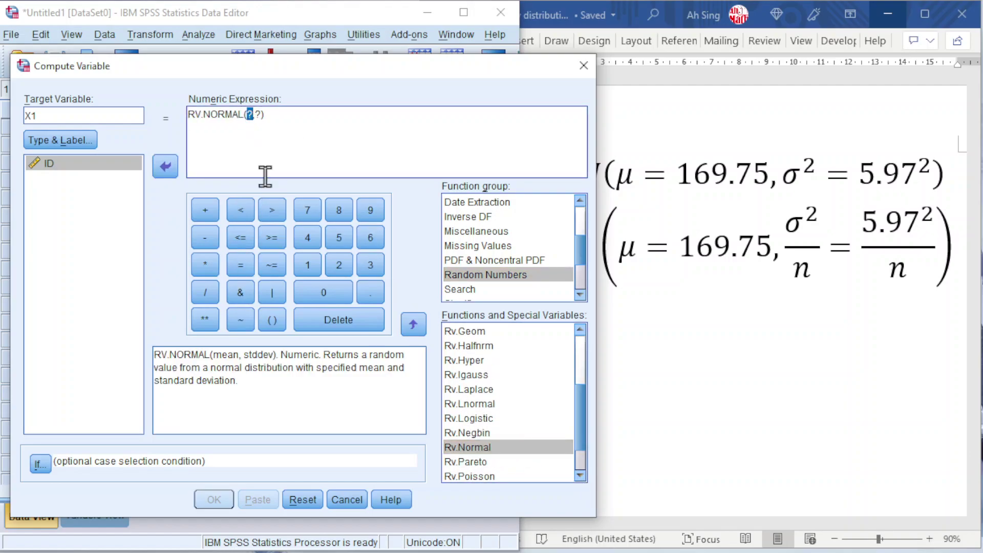
# Complete the expression as RV.NORMAL(169.75,5.97), compute X1, and close the output viewer without saving
pyautogui.write('169.7')
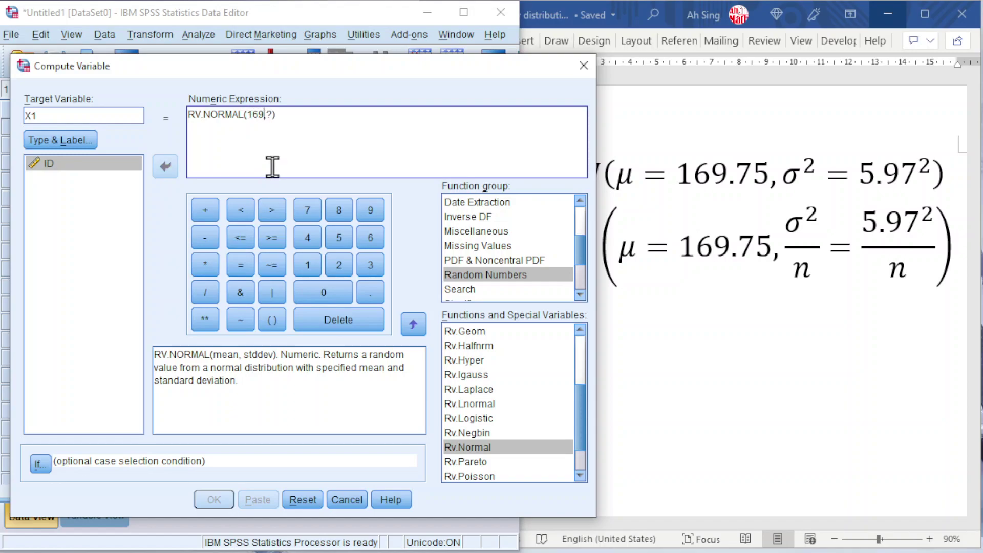
pyautogui.write('5')
pyautogui.doubleClick(282, 114)
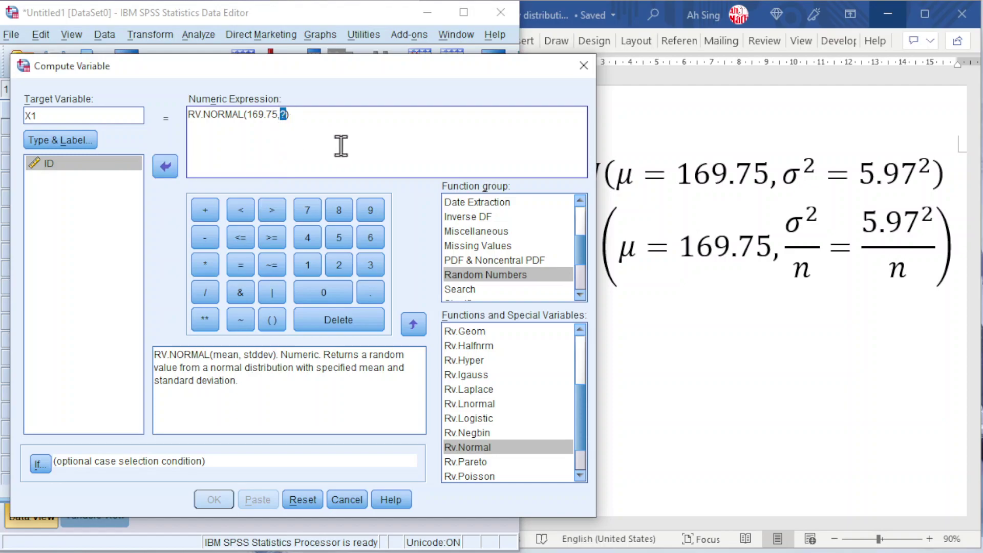
pyautogui.write('5.97')
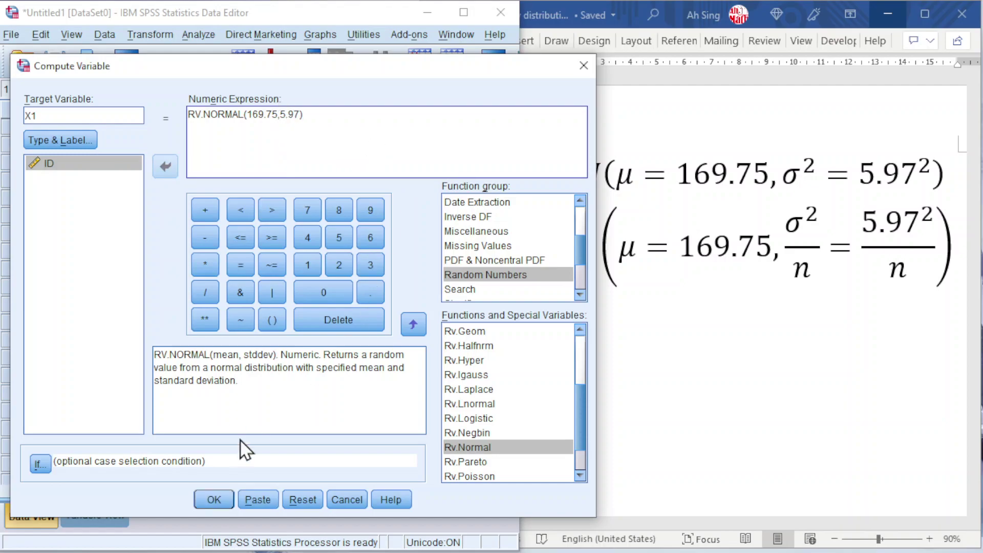
pyautogui.click(216, 498)
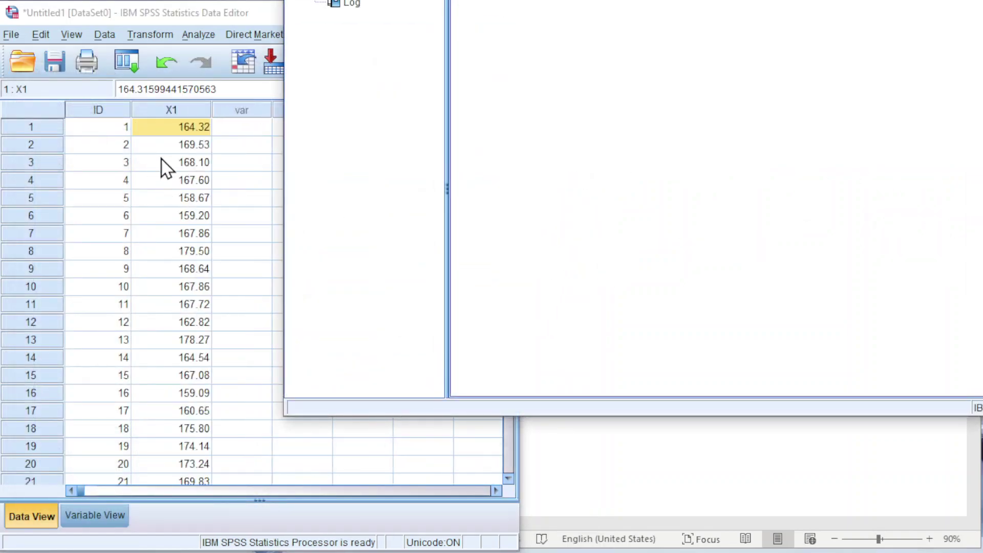
pyautogui.hotkey('alt', 'F4')
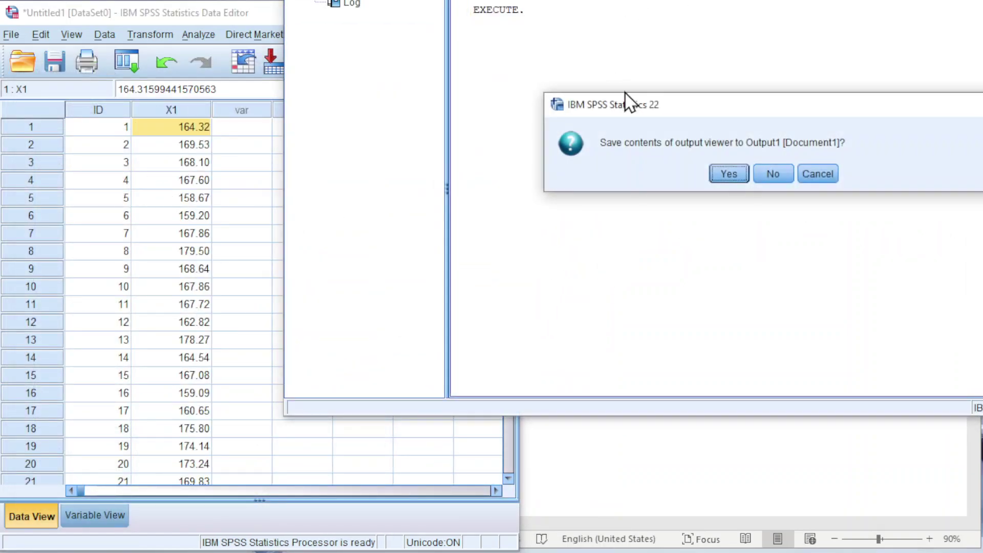
pyautogui.click(778, 176)
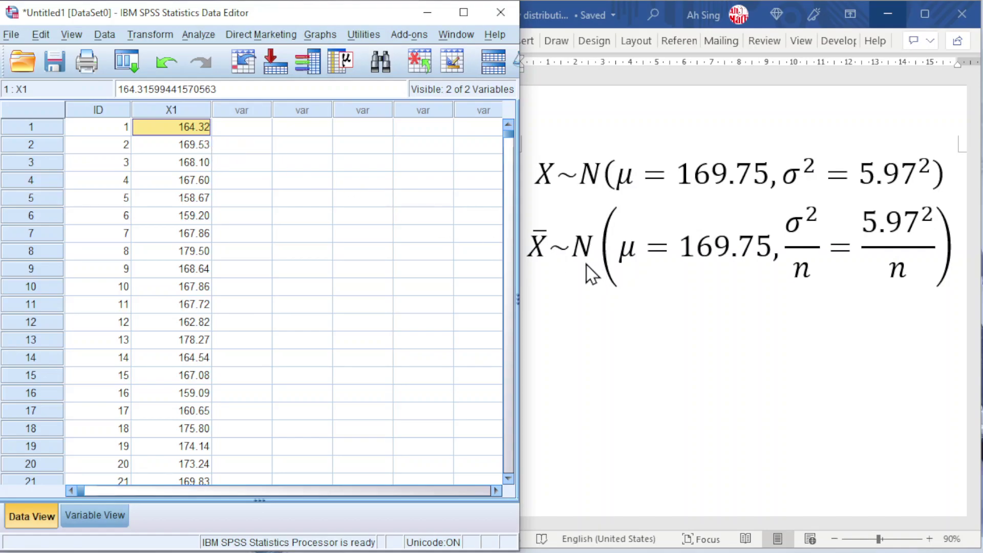
# Compute a second variable X2 with the same RV.NORMAL(169.75,5.97) expression and close the output viewer without saving
pyautogui.click(141, 36)
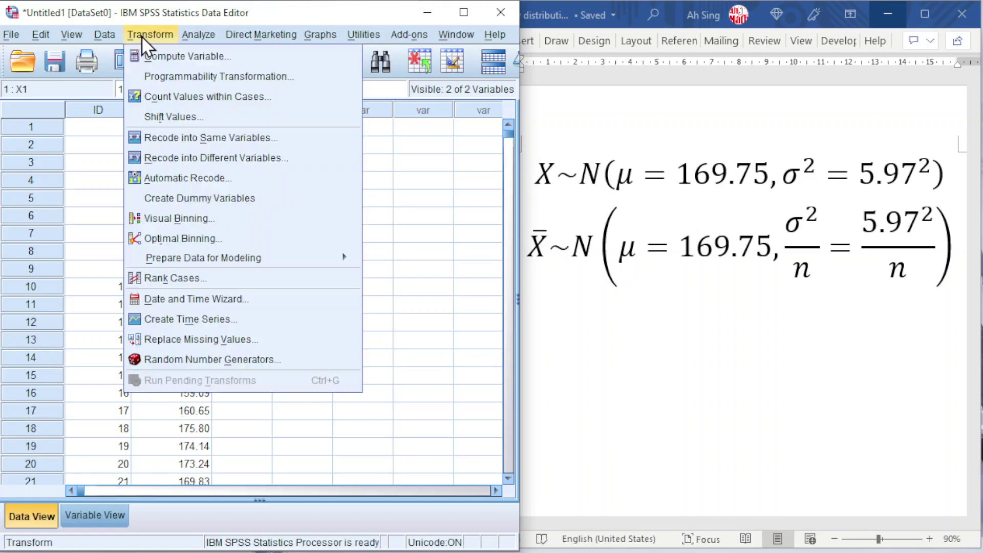
pyautogui.click(162, 58)
pyautogui.click(74, 122)
pyautogui.press('BackSpace')
pyautogui.write('2')
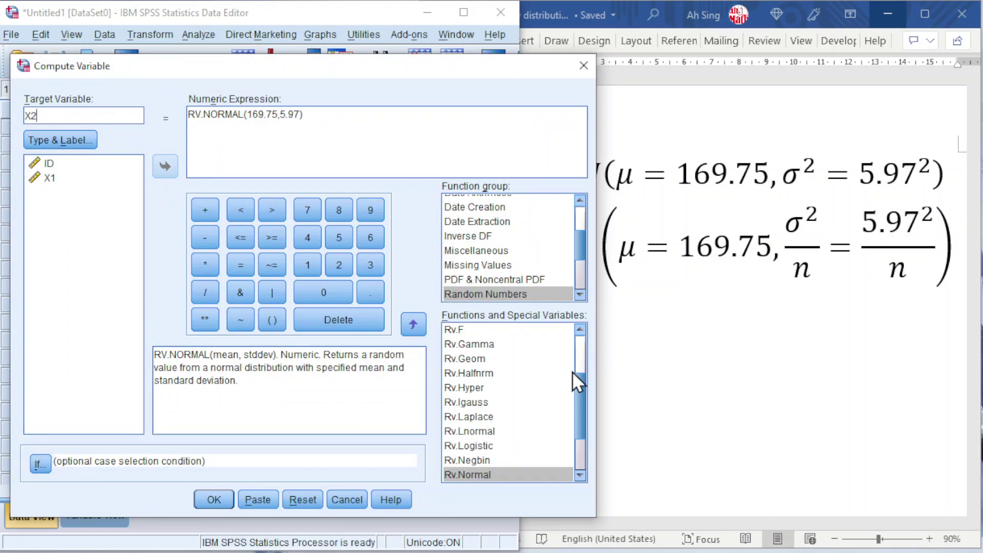
pyautogui.click(204, 505)
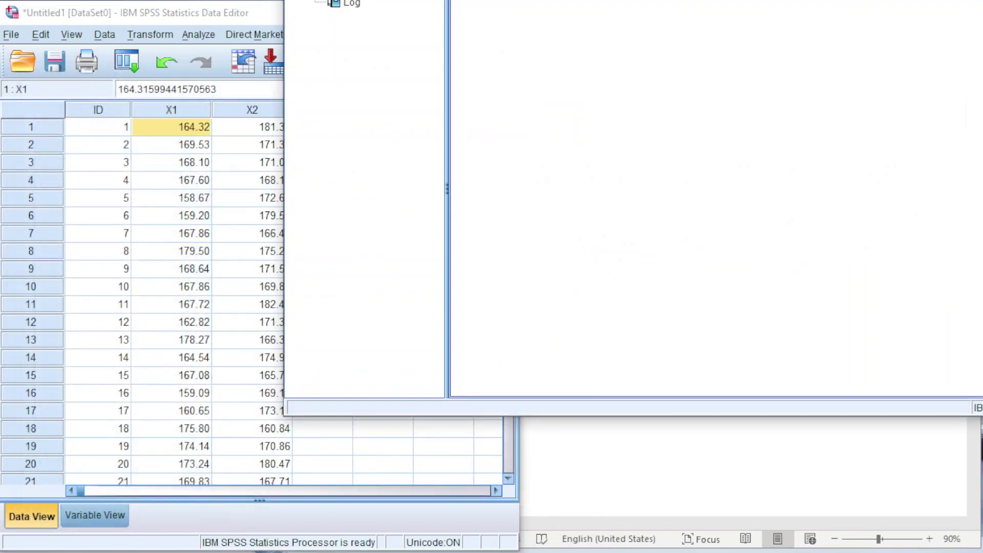
pyautogui.hotkey('alt', 'F4')
pyautogui.click(774, 173)
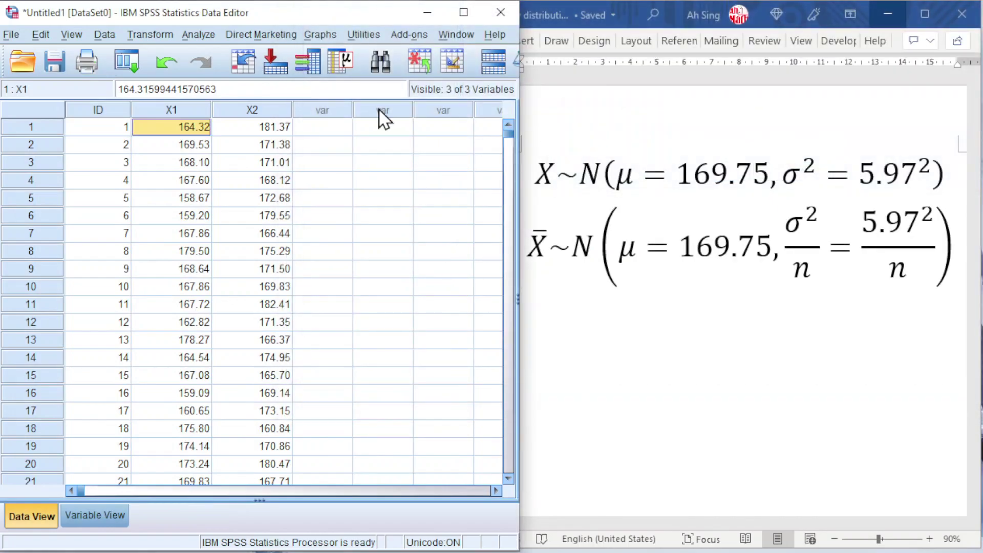
# Compute the next numbered variable after X2, keeping the numeric expression RV.NORMAL(169.75,5.97)
pyautogui.click(151, 33)
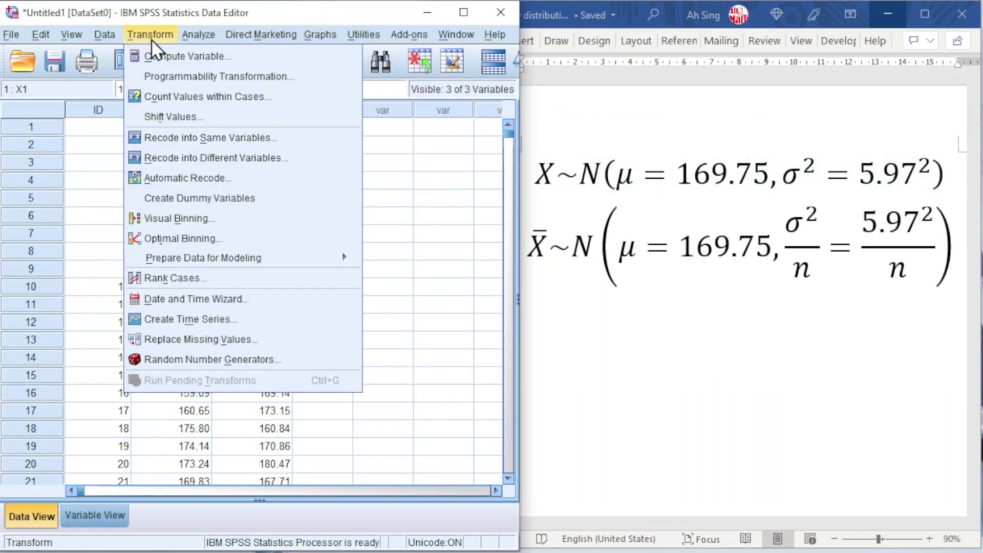
pyautogui.click(152, 54)
pyautogui.click(56, 113)
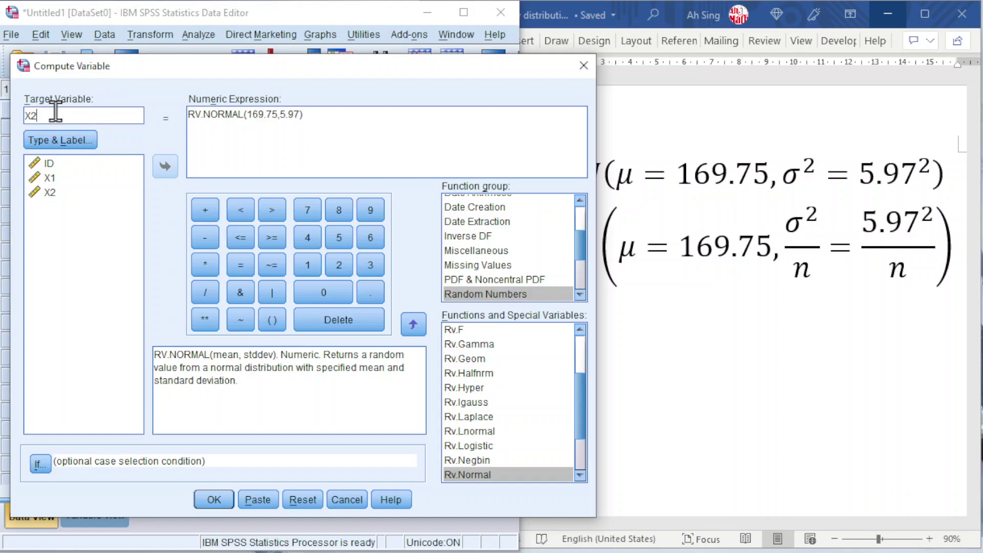
pyautogui.press('BackSpace')
pyautogui.write('1')
pyautogui.click(213, 500)
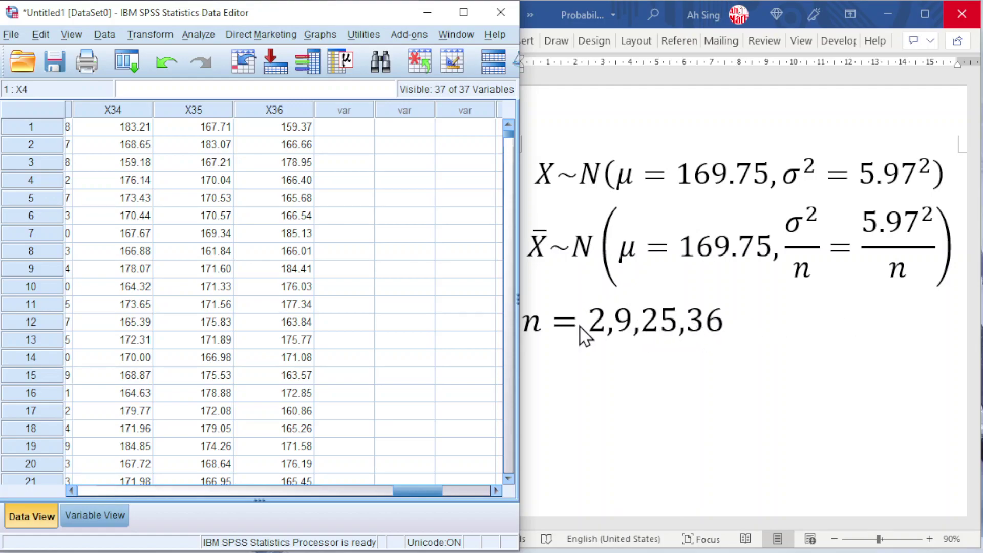
# Start a fresh variable computation with target variable Xbar2 and insert the Mean function from the Statistical group into the numeric expression
pyautogui.click(159, 38)
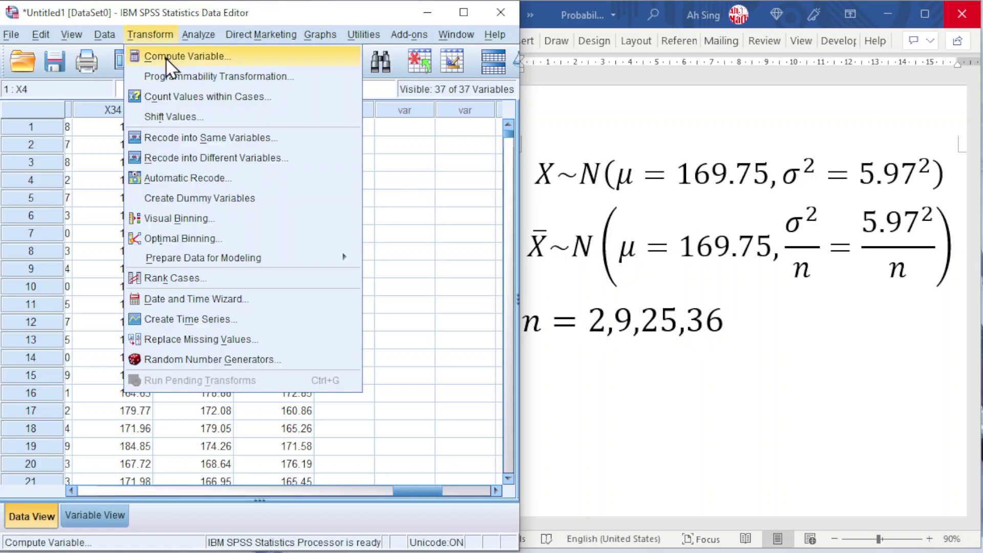
pyautogui.click(165, 57)
pyautogui.click(302, 499)
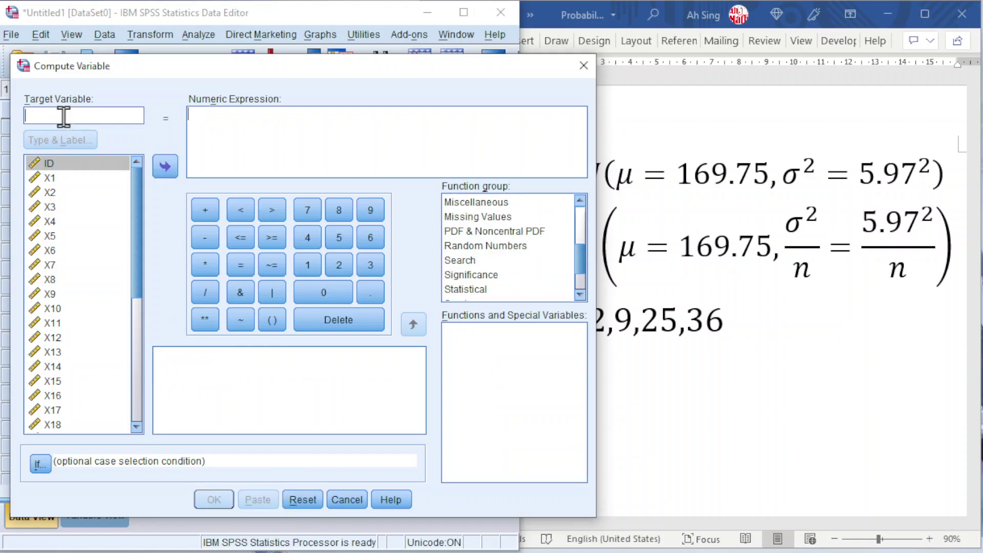
pyautogui.write('Xbar2')
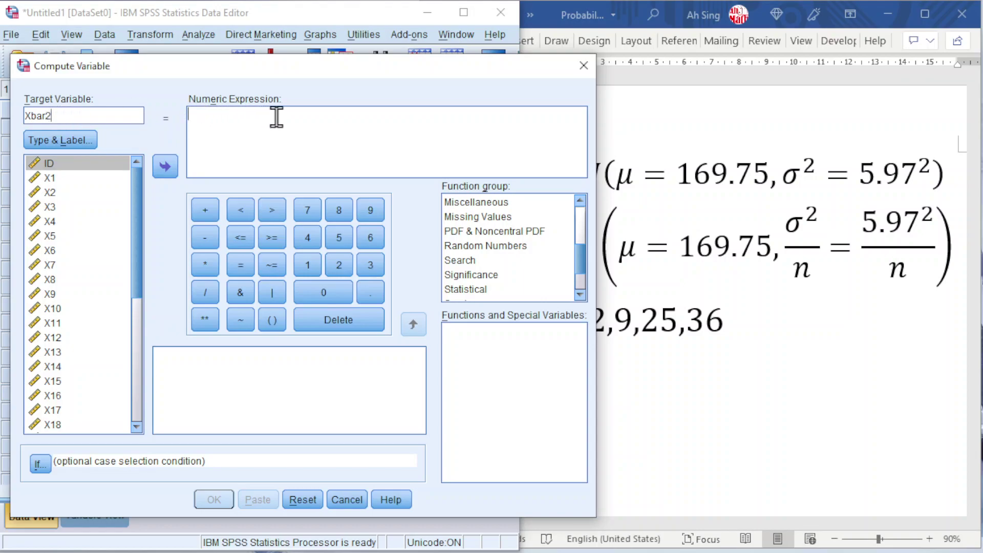
pyautogui.click(466, 290)
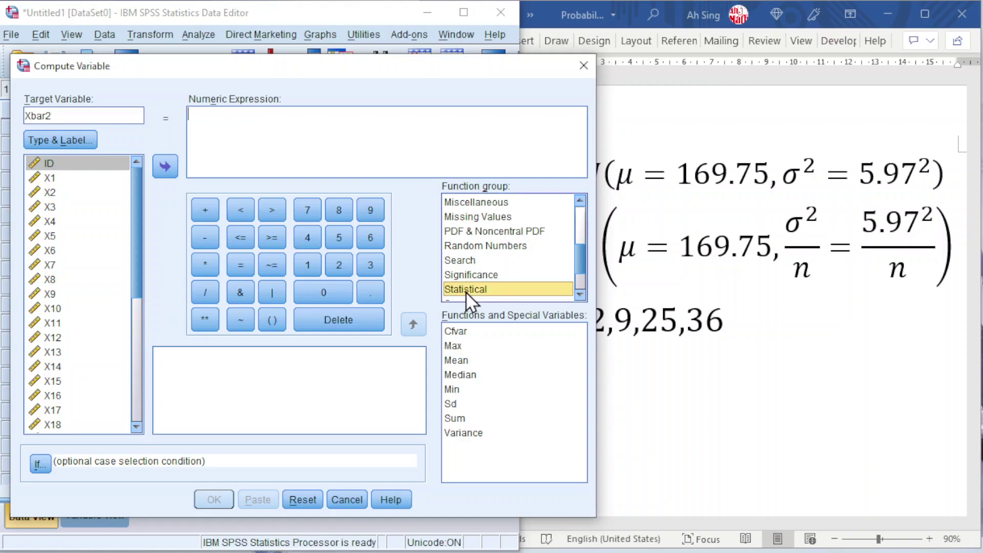
pyautogui.doubleClick(465, 360)
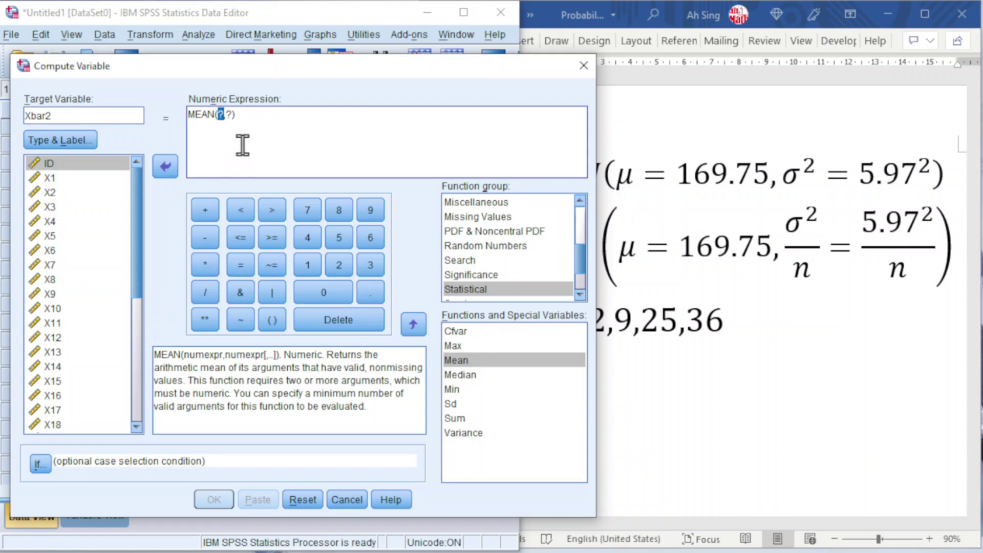
# Complete the numeric expression as MEAN(X1,X2) and compute Xbar2
pyautogui.write('X')
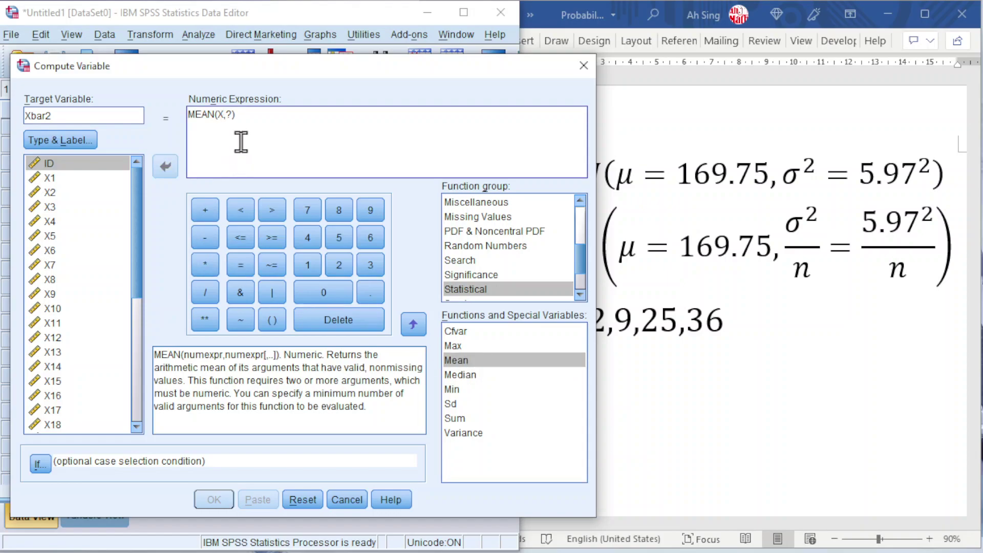
pyautogui.write('1')
pyautogui.doubleClick(235, 114)
pyautogui.write('X2')
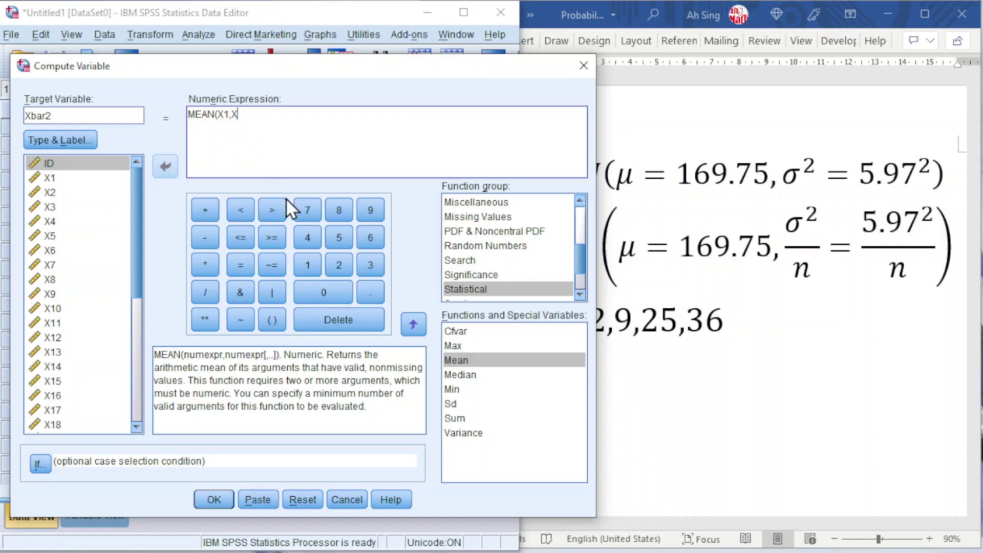
pyautogui.click(214, 500)
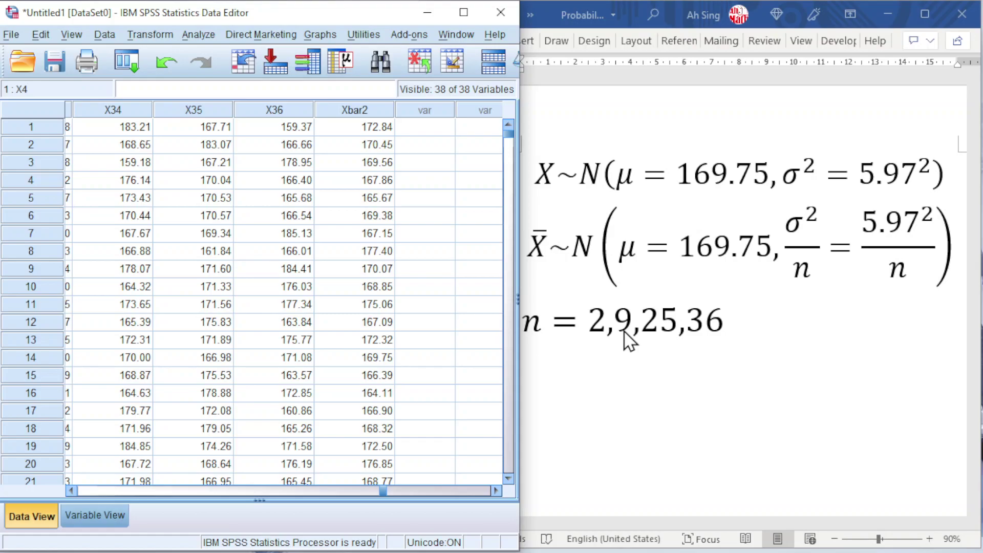
# Compute Xbar9 as MEAN(X1,X2,X3,X4,X5,X6,X7,X8,X9) and close the output viewer without saving
pyautogui.click(160, 36)
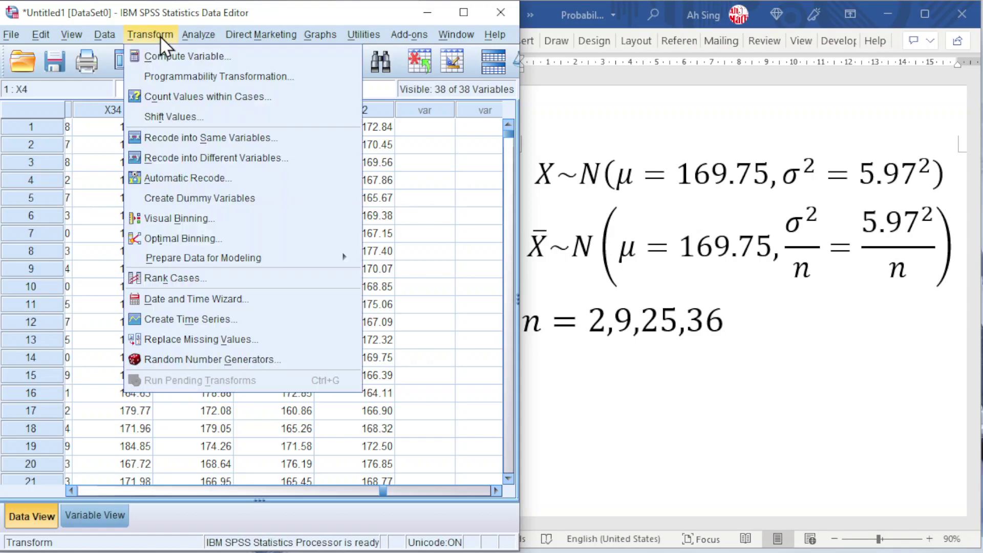
pyautogui.click(169, 56)
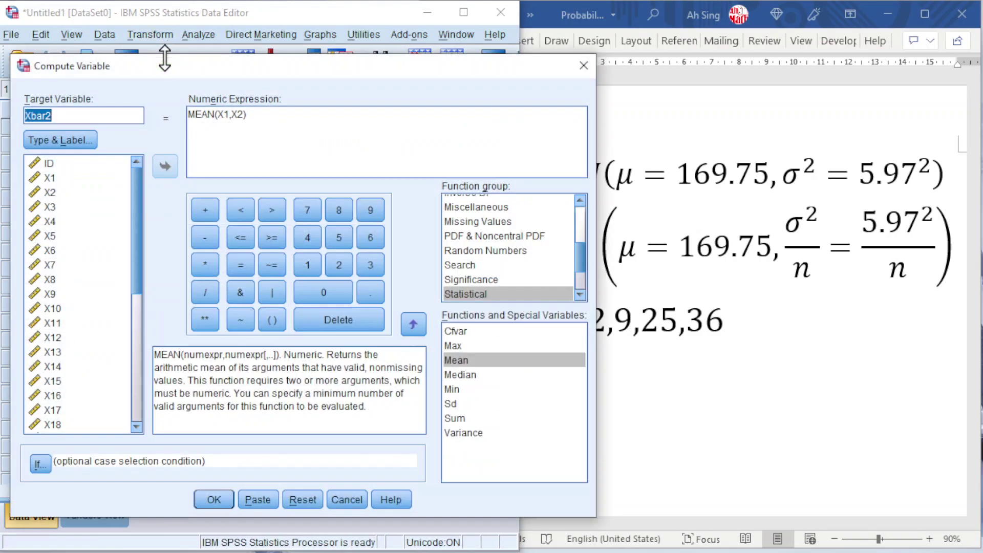
pyautogui.click(56, 120)
pyautogui.click(243, 115)
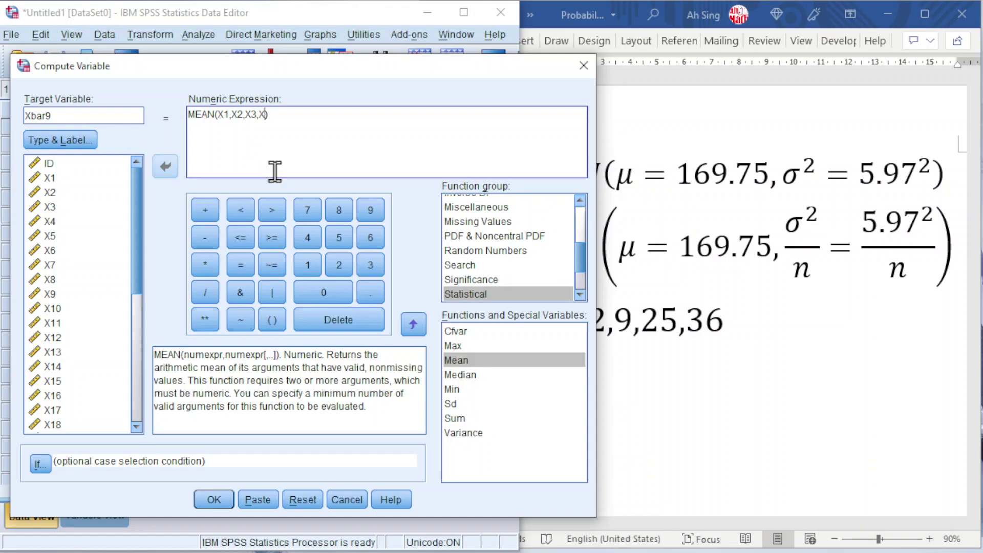
pyautogui.write('X5,X6,X7,X8,X9')
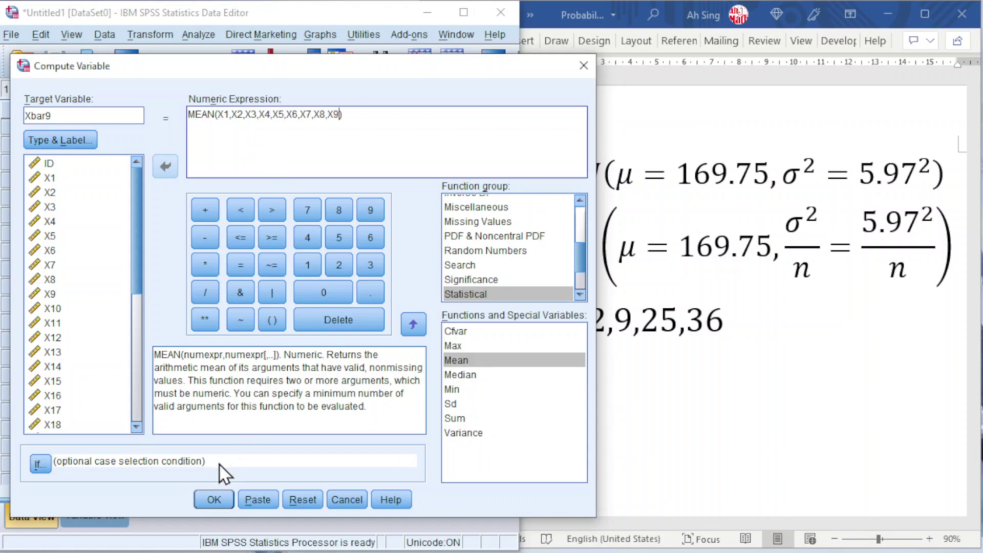
pyautogui.click(205, 500)
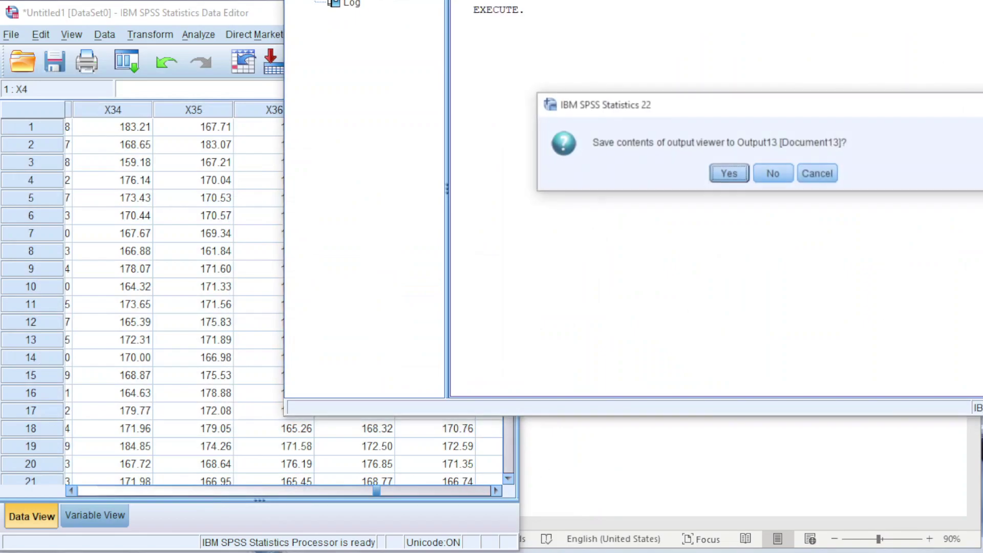
pyautogui.click(773, 173)
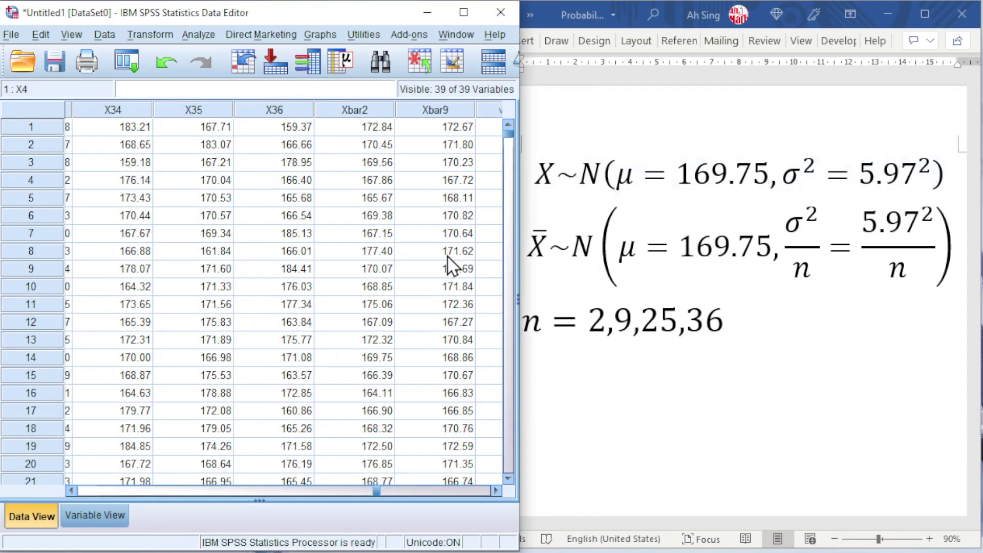
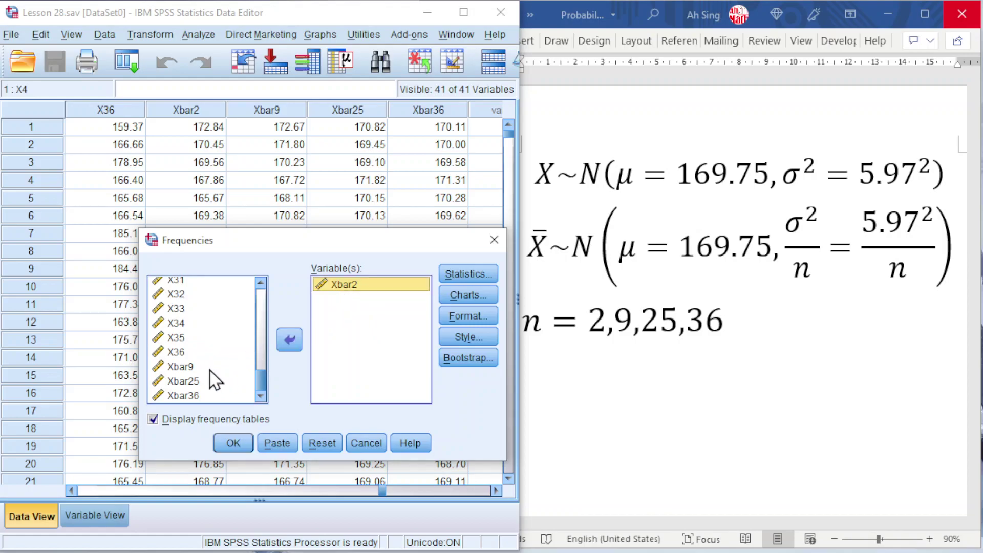
# Add Xbar9, Xbar25 and Xbar36 to the Frequencies variables and turn off the display of frequency tables
pyautogui.moveTo(182, 367); pyautogui.dragTo(339, 316)
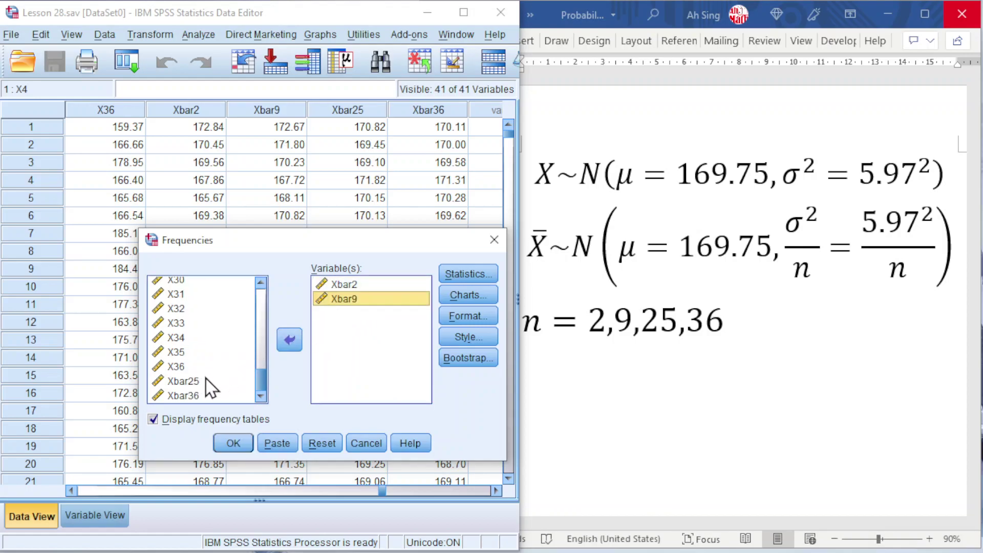
pyautogui.moveTo(179, 383); pyautogui.dragTo(328, 317)
pyautogui.moveTo(176, 395); pyautogui.dragTo(358, 335)
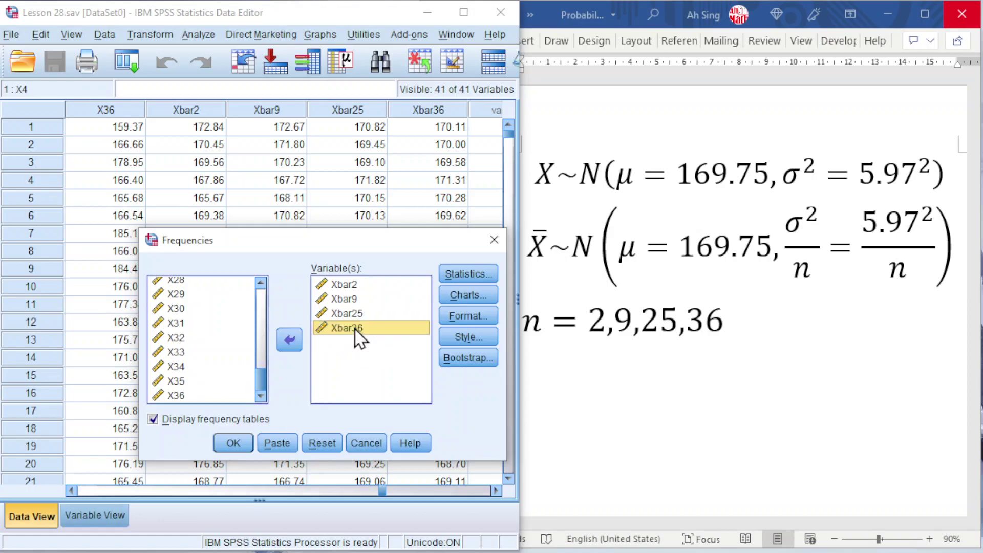
pyautogui.click(153, 419)
pyautogui.click(322, 379)
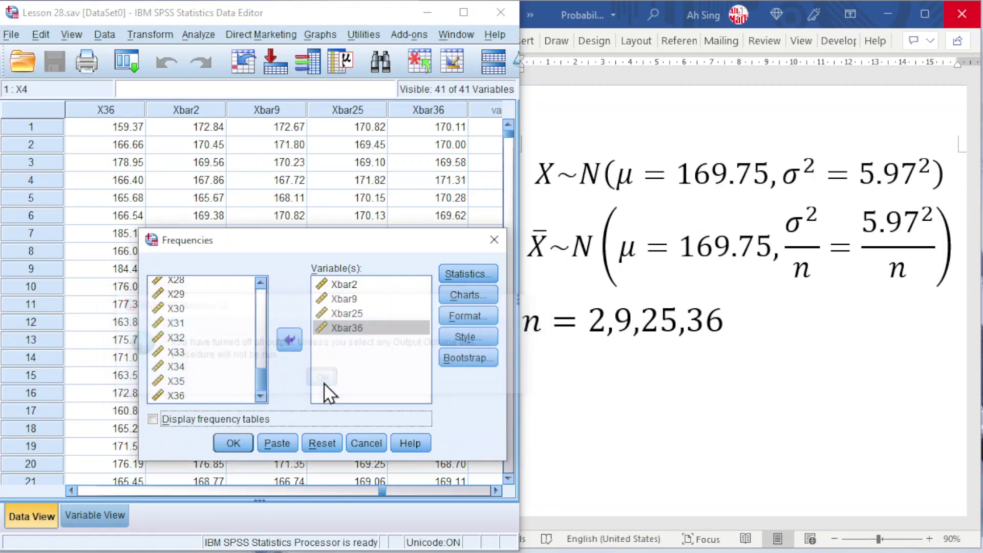
# Set the Frequencies chart type to histograms
pyautogui.click(474, 296)
pyautogui.moveTo(460, 0); pyautogui.dragTo(399, 180)
pyautogui.click(332, 278)
pyautogui.click(352, 374)
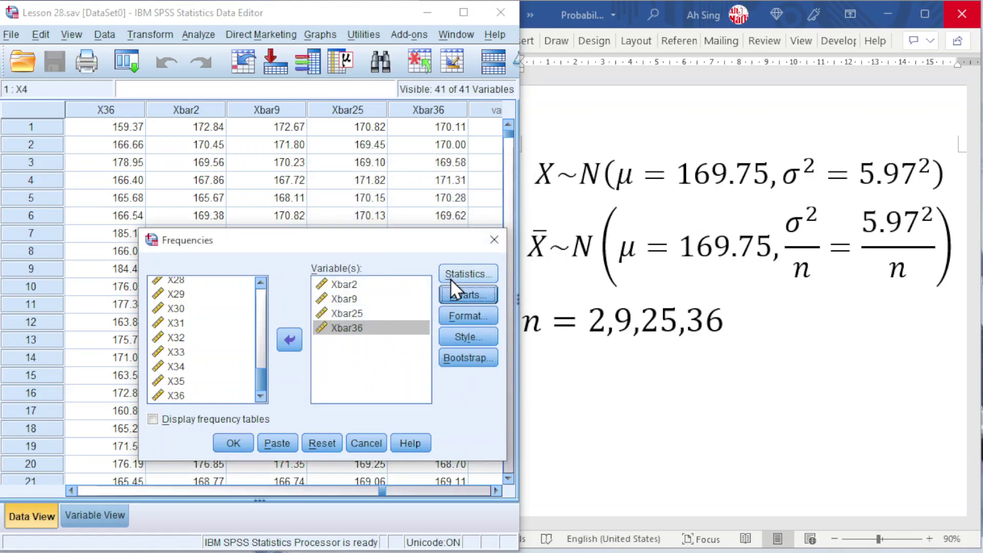
pyautogui.click(457, 275)
pyautogui.moveTo(457, 2); pyautogui.dragTo(456, 188)
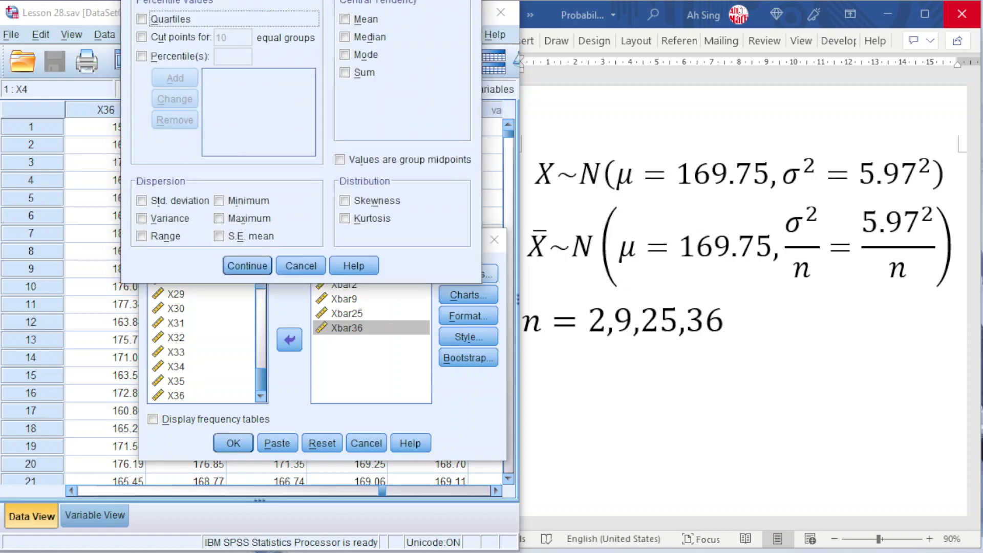
pyautogui.moveTo(329, 2); pyautogui.dragTo(321, 108)
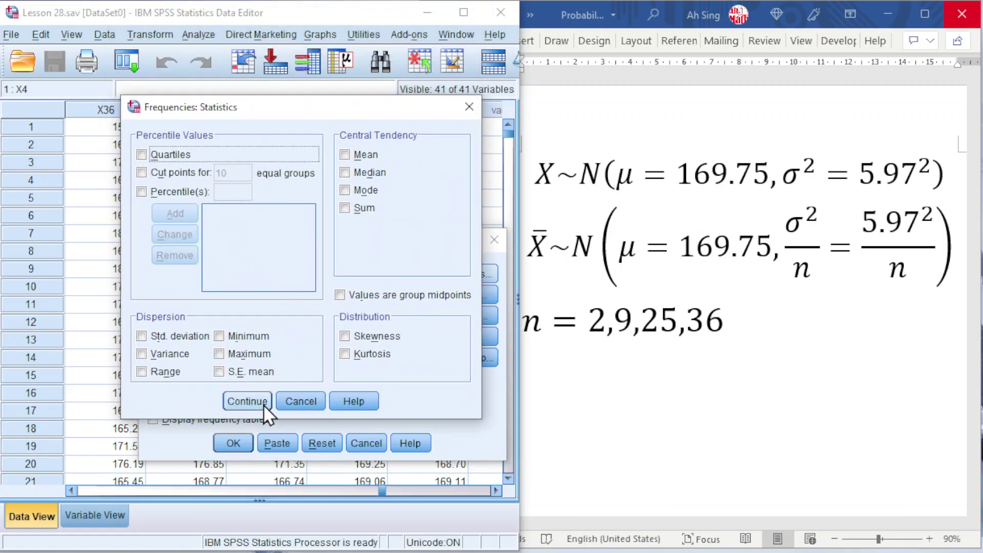
pyautogui.click(299, 402)
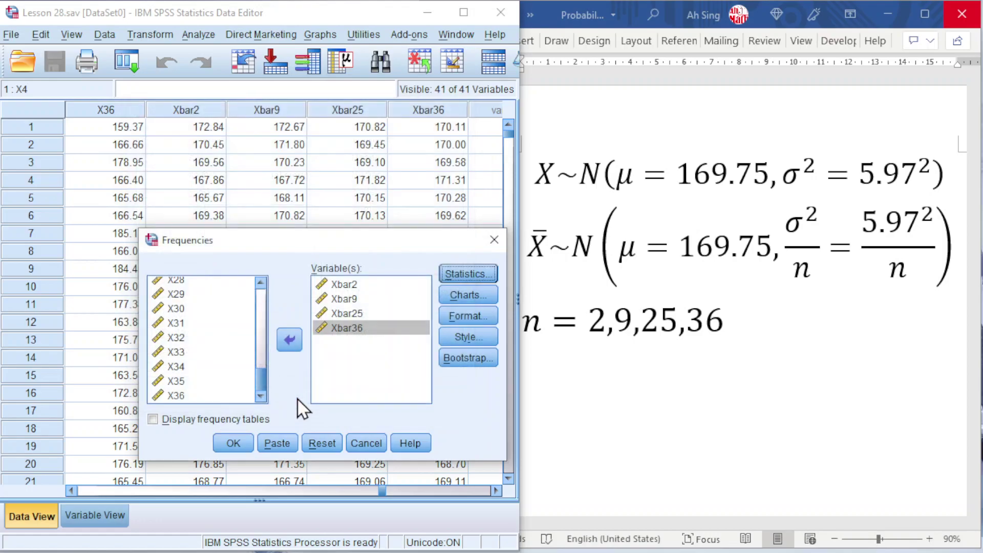
# Run the Frequencies analysis for the four sample-mean variables and bring up the Xbar2 histogram in the output
pyautogui.click(232, 448)
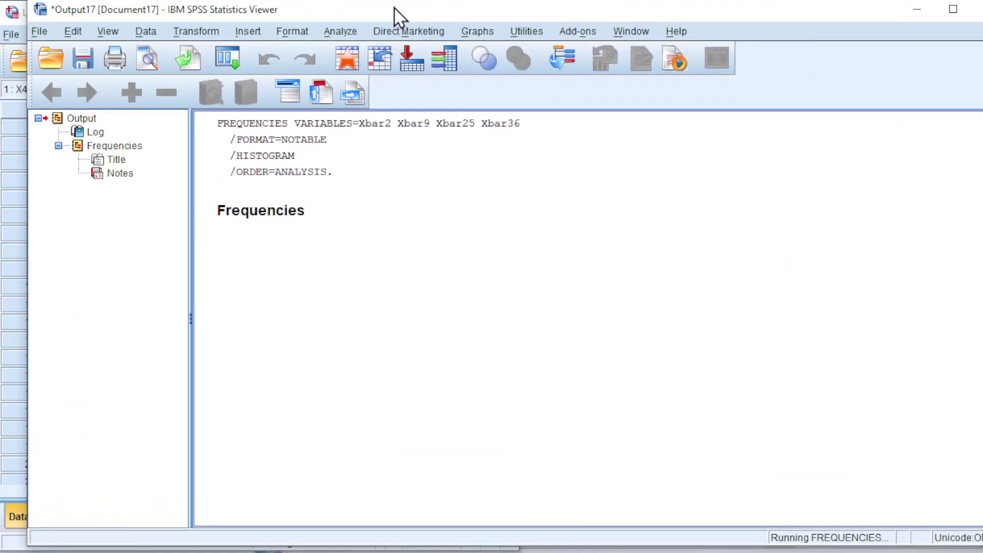
pyautogui.scroll(-5, 512, 205)
pyautogui.scroll(-15, 577, 284)
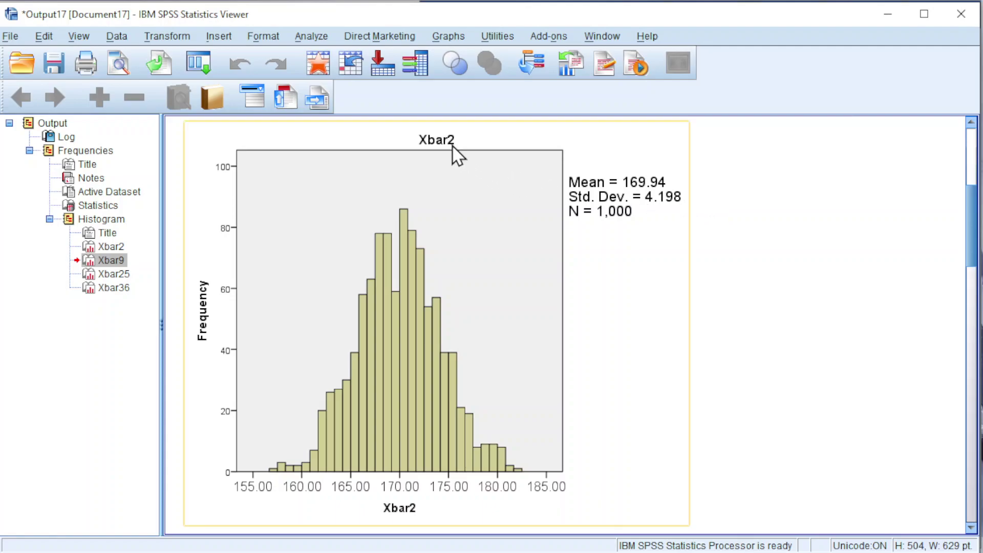
# Compare the shape, mean and standard deviation of the Xbar2, Xbar9, Xbar25 and Xbar36 histograms
pyautogui.scroll(-5, 649, 222)
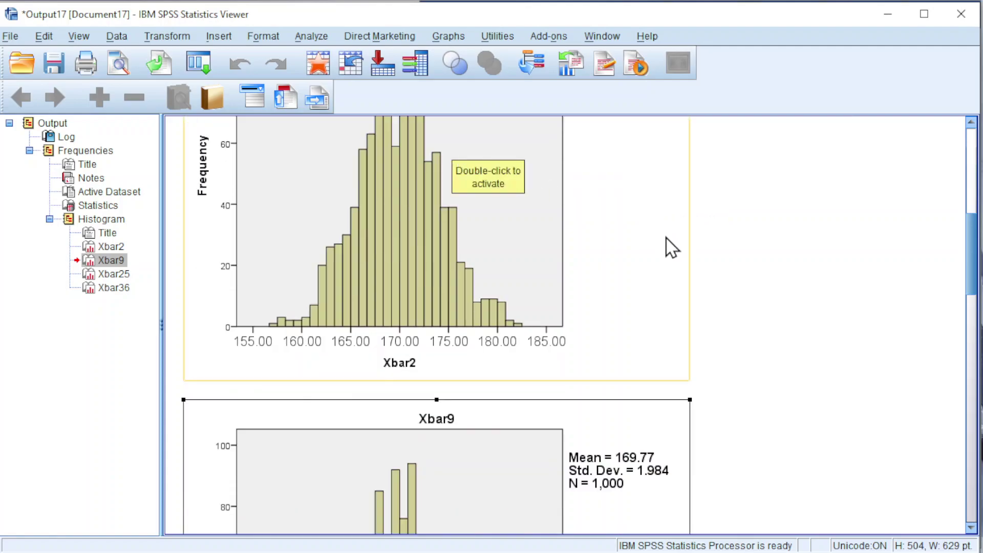
pyautogui.click(674, 261)
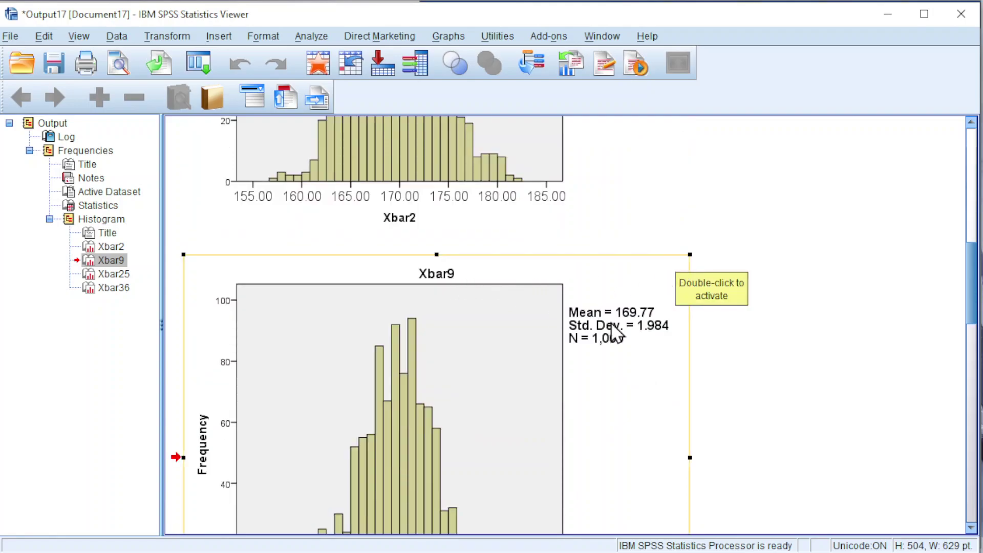
pyautogui.scroll(-1, 721, 304)
pyautogui.scroll(-5, 706, 297)
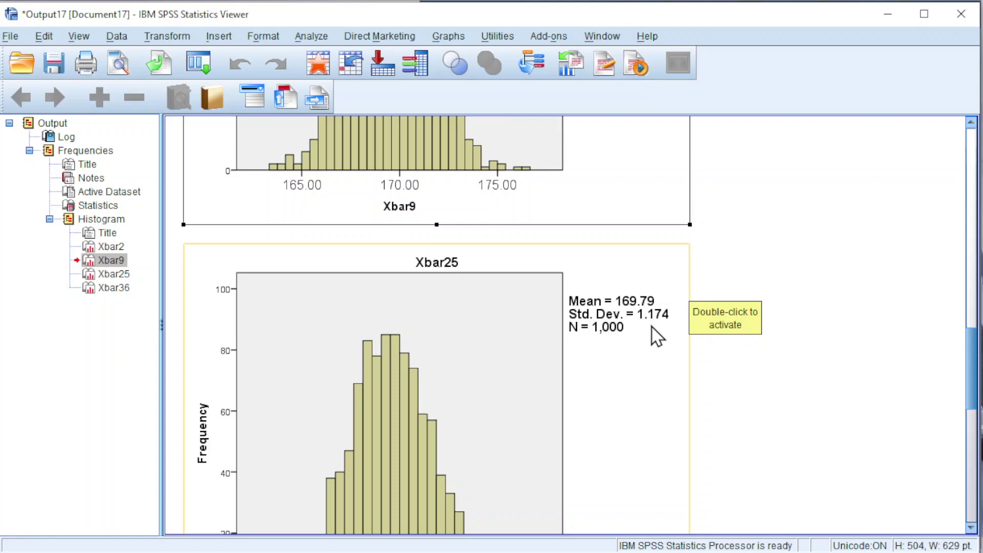
pyautogui.scroll(-5, 654, 330)
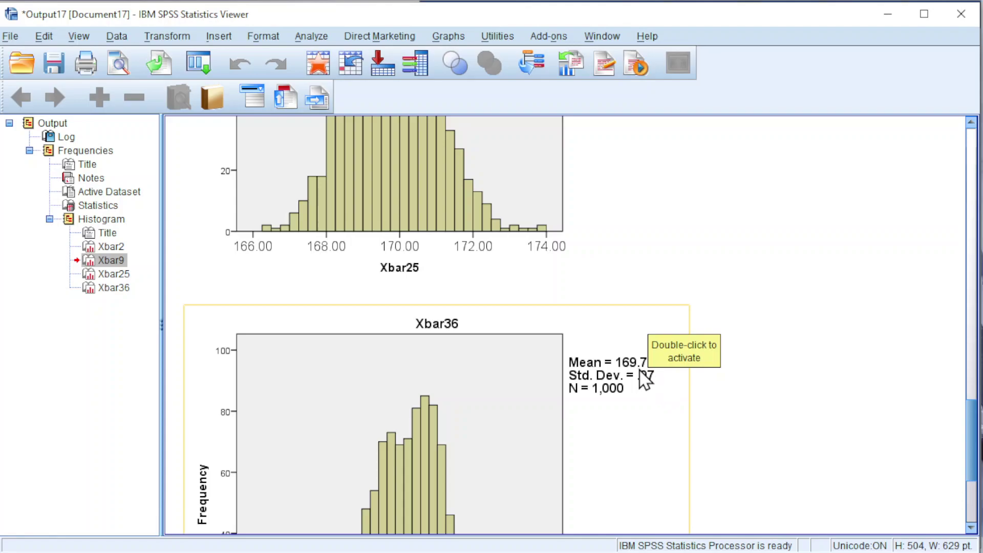
pyautogui.scroll(3, 670, 361)
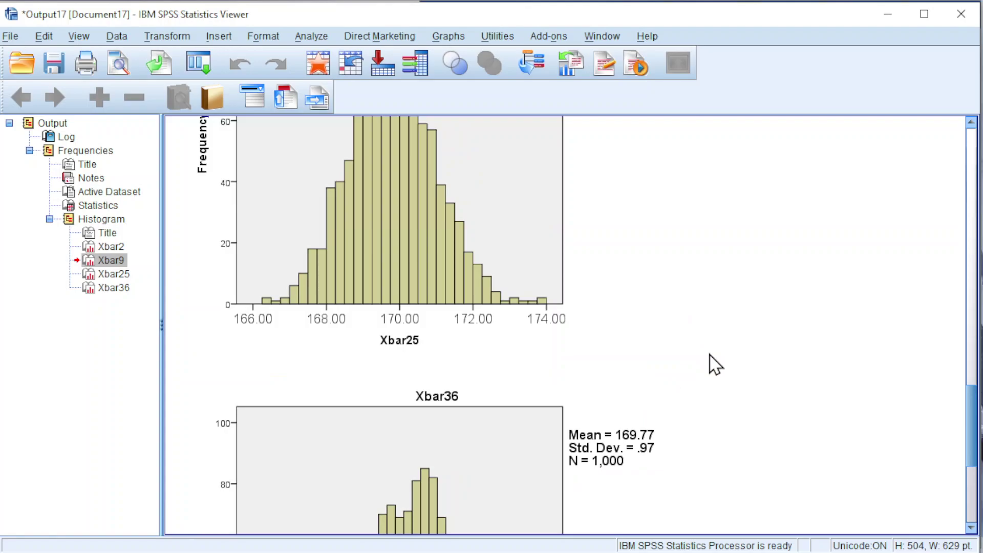
pyautogui.scroll(3, 716, 364)
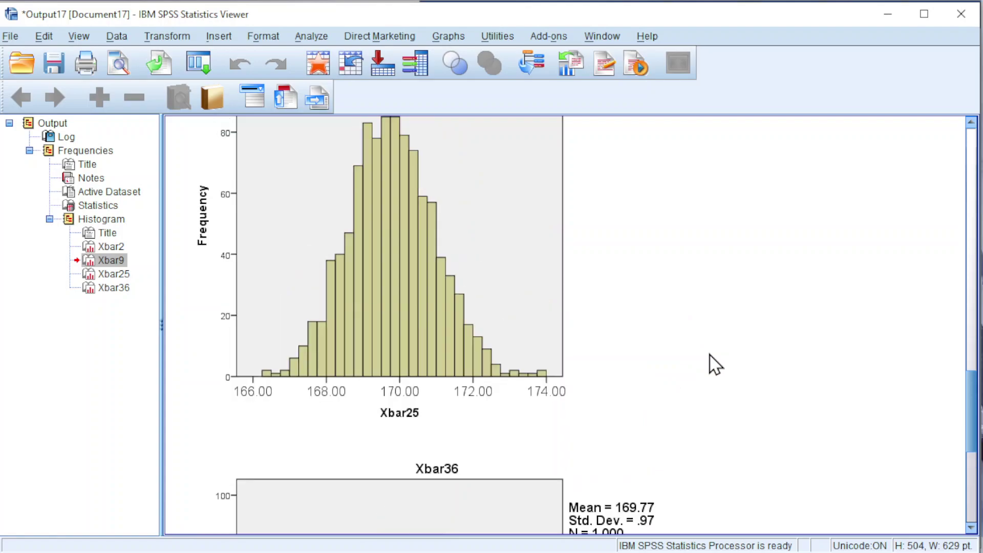
pyautogui.scroll(18, 716, 365)
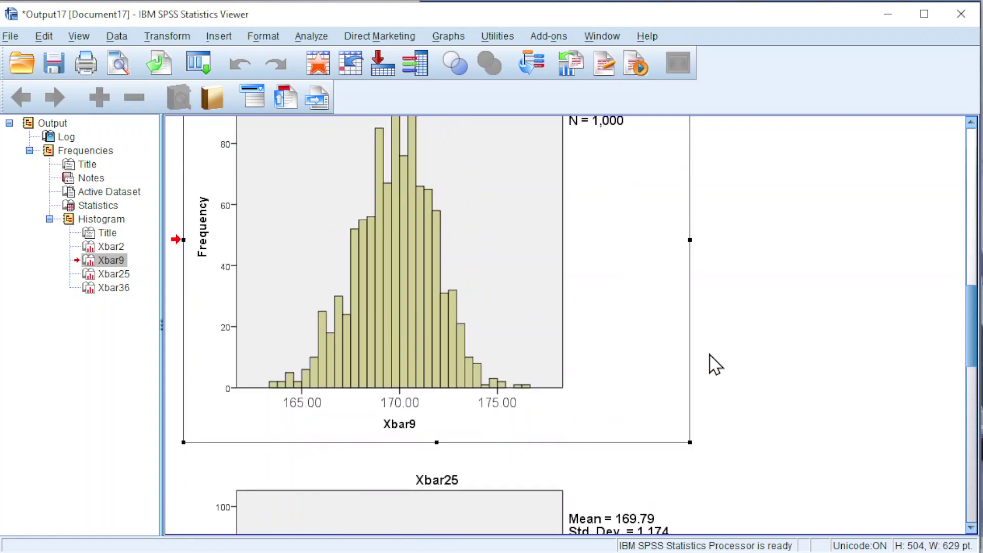
pyautogui.scroll(20, 715, 364)
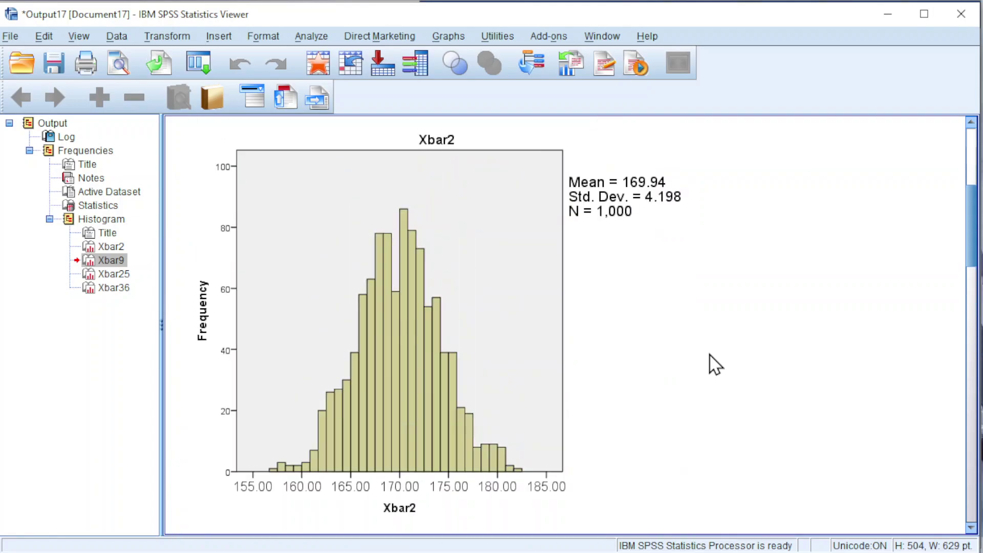
pyautogui.click(689, 364)
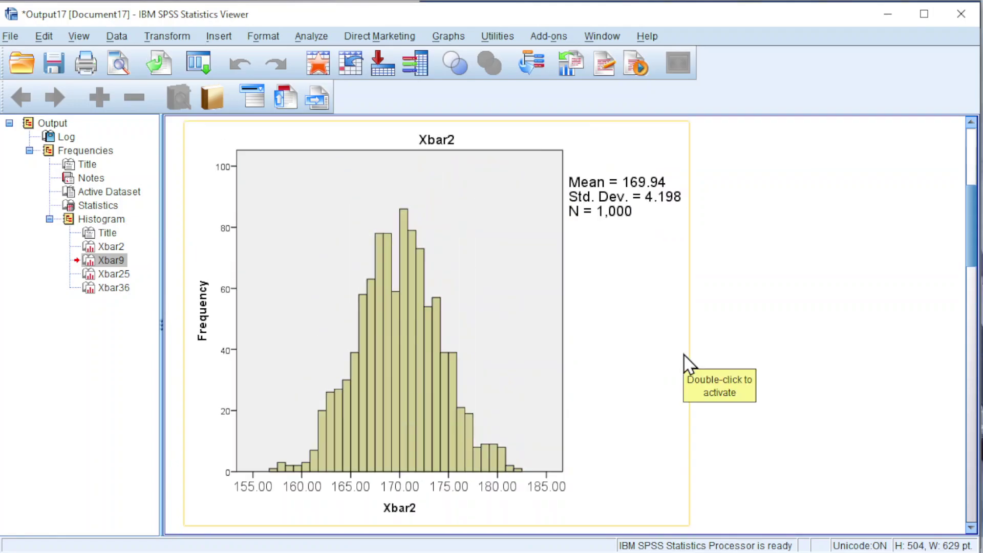
pyautogui.scroll(-3, 690, 365)
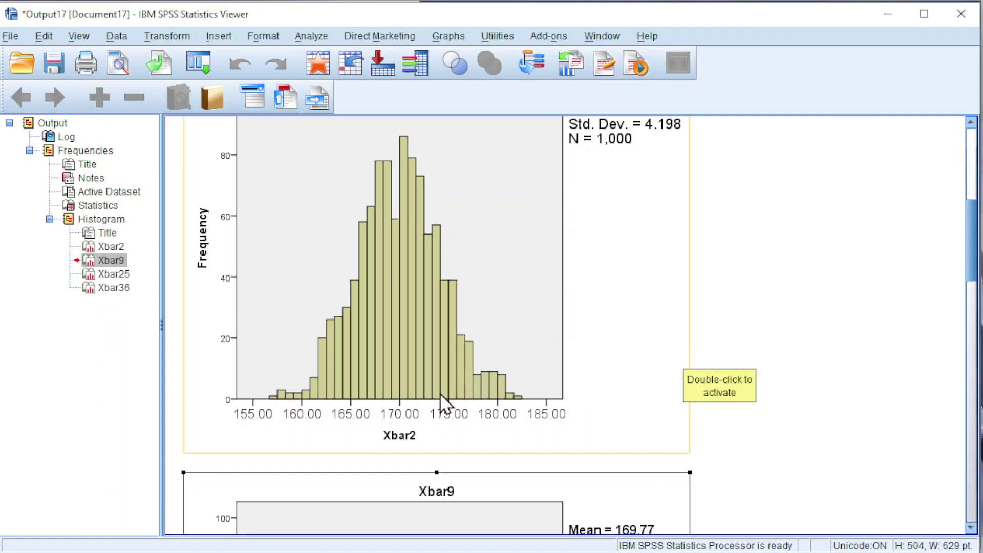
pyautogui.scroll(-6, 440, 400)
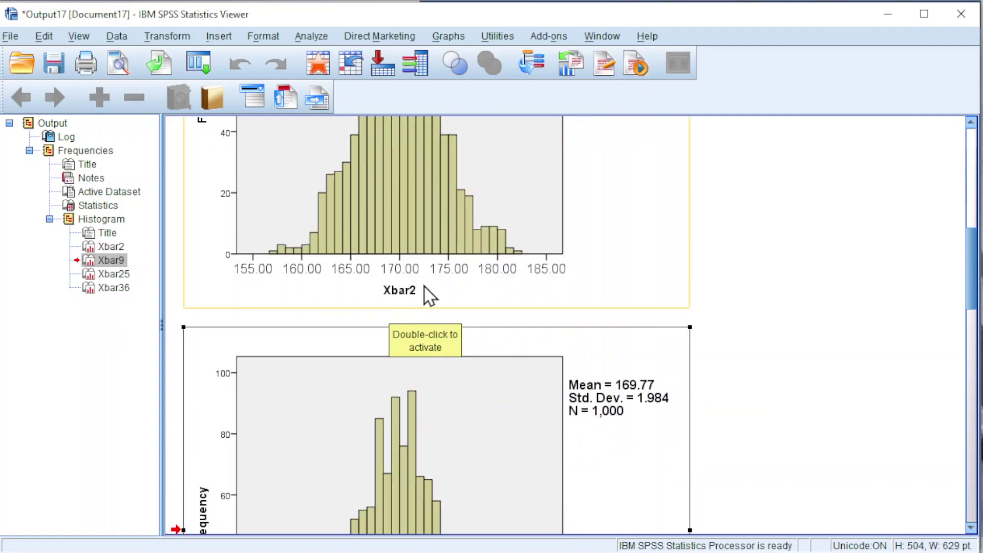
# Review the Xbar9, Xbar25 and Xbar36 histograms, ending at Xbar36's mean and standard deviation, and minimize the output window
pyautogui.scroll(-9, 429, 296)
pyautogui.scroll(-5, 435, 328)
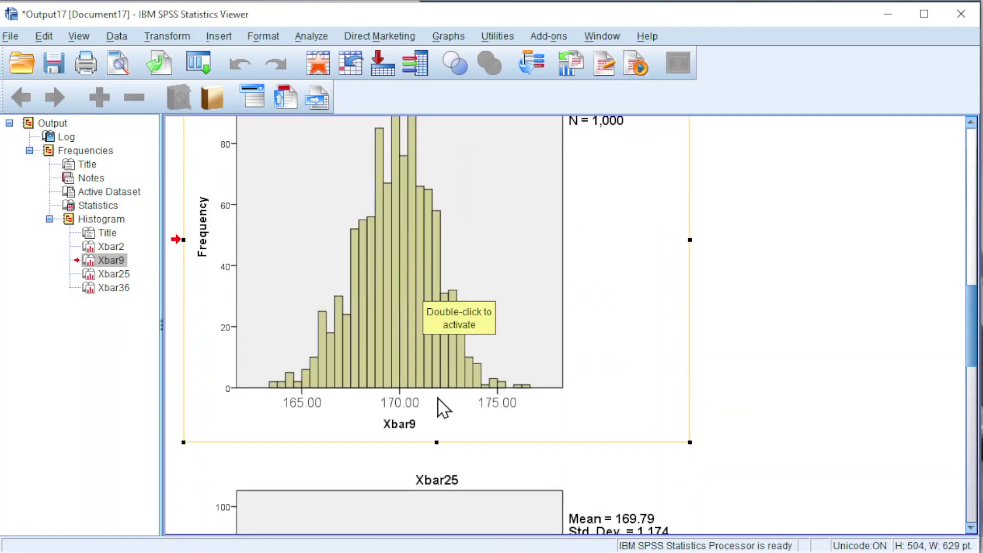
pyautogui.scroll(-20, 440, 402)
pyautogui.scroll(-11, 430, 362)
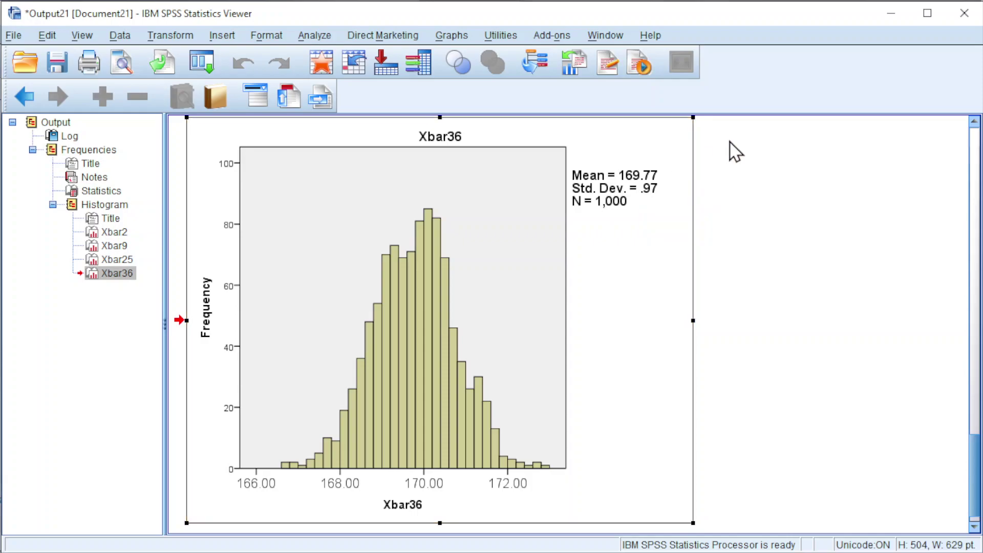
pyautogui.click(891, 14)
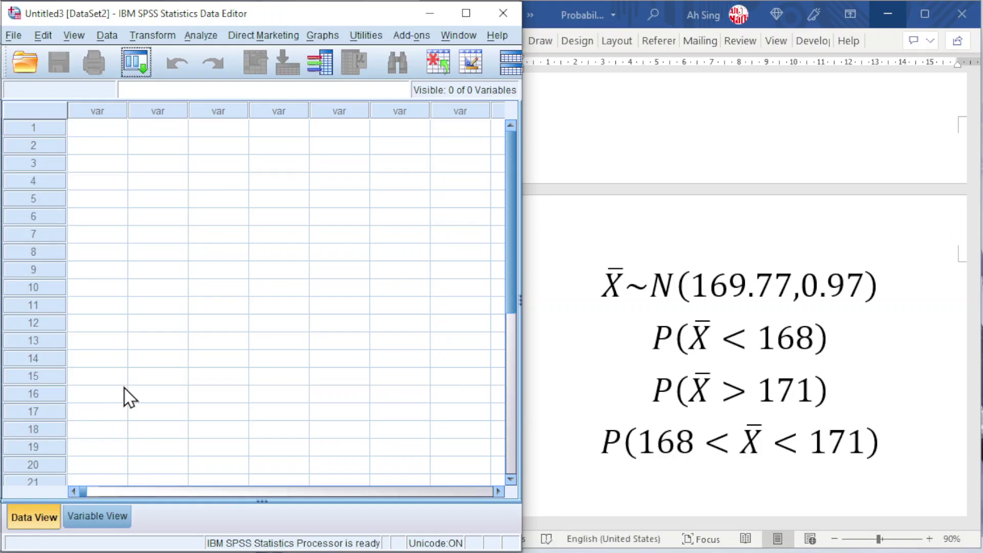
# Enter 1 in the first cell of the empty dataset
pyautogui.click(113, 133)
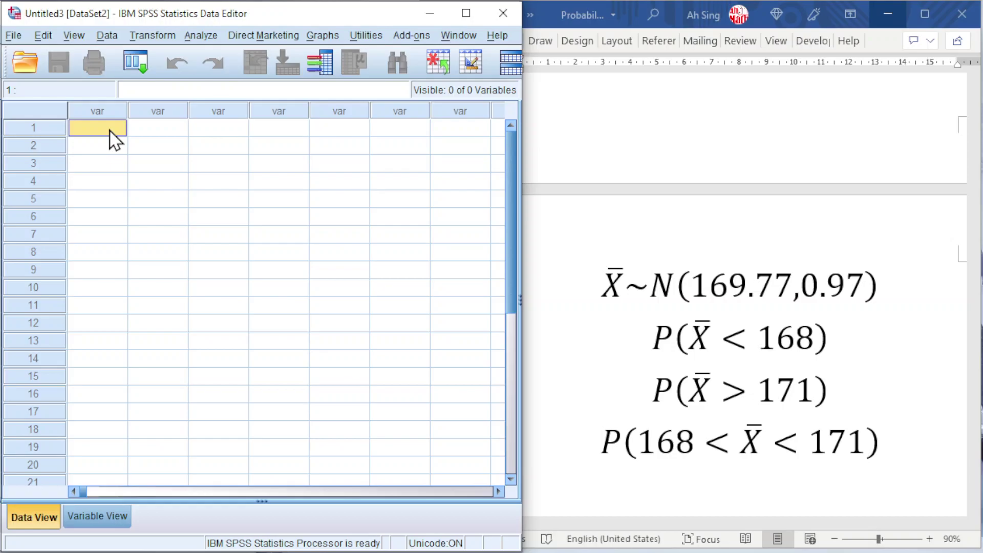
pyautogui.write('1')
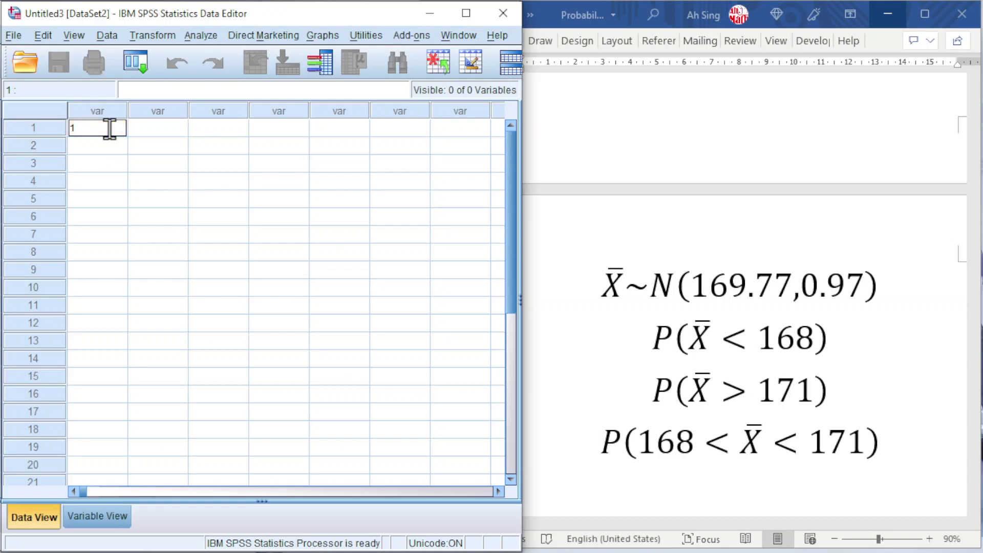
pyautogui.press('Return')
# Start a Compute Variable with target p1 and label it P(Xbar<168)
pyautogui.click(150, 40)
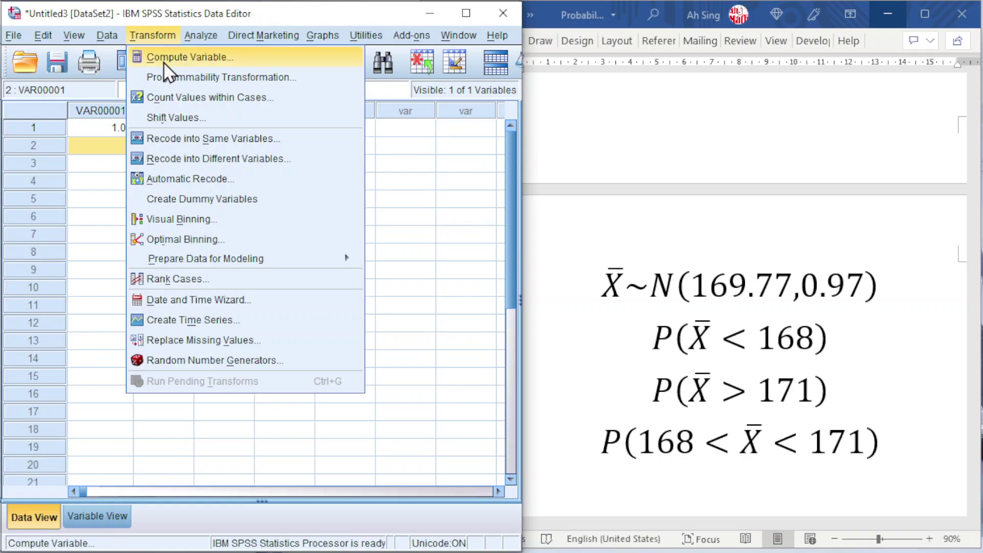
pyautogui.click(167, 57)
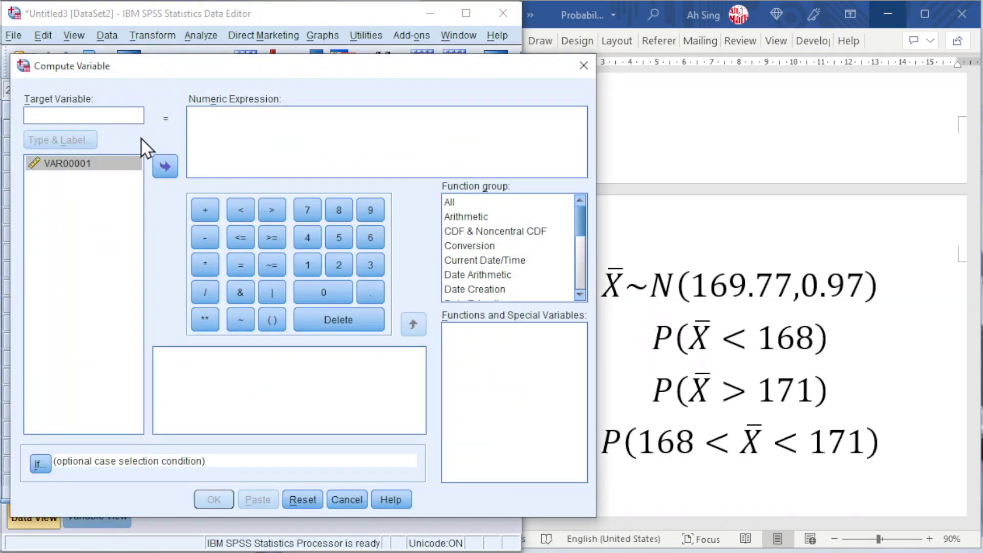
pyautogui.write('p1')
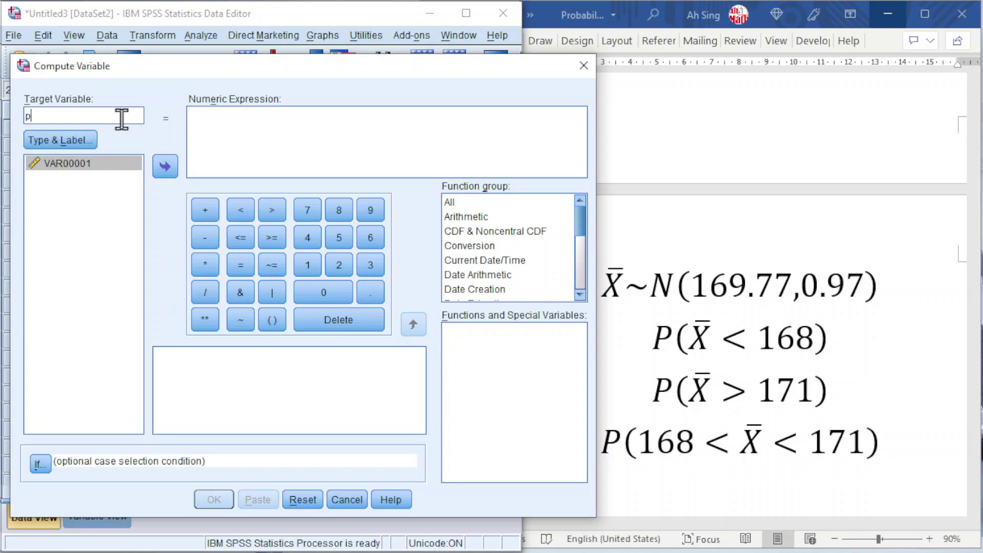
pyautogui.click(84, 142)
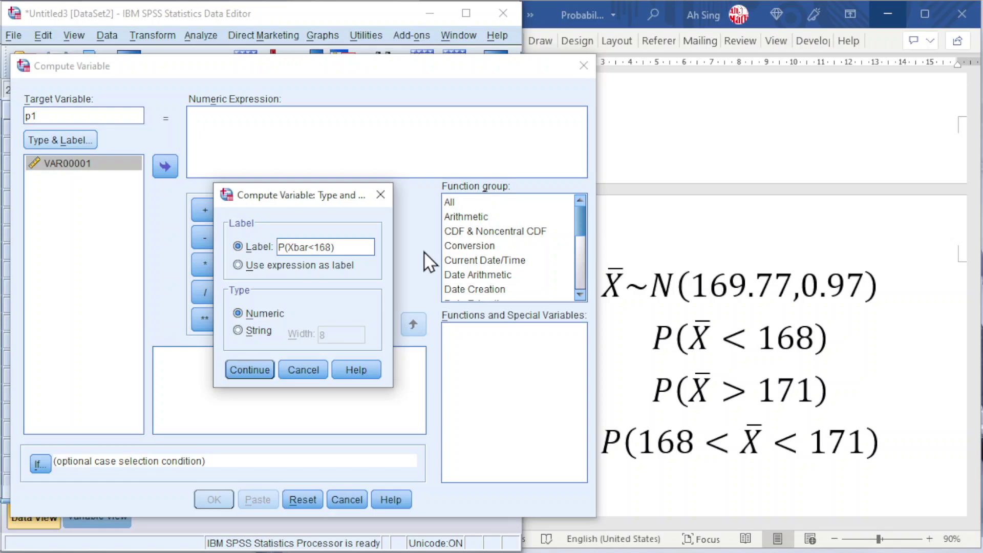
pyautogui.click(250, 369)
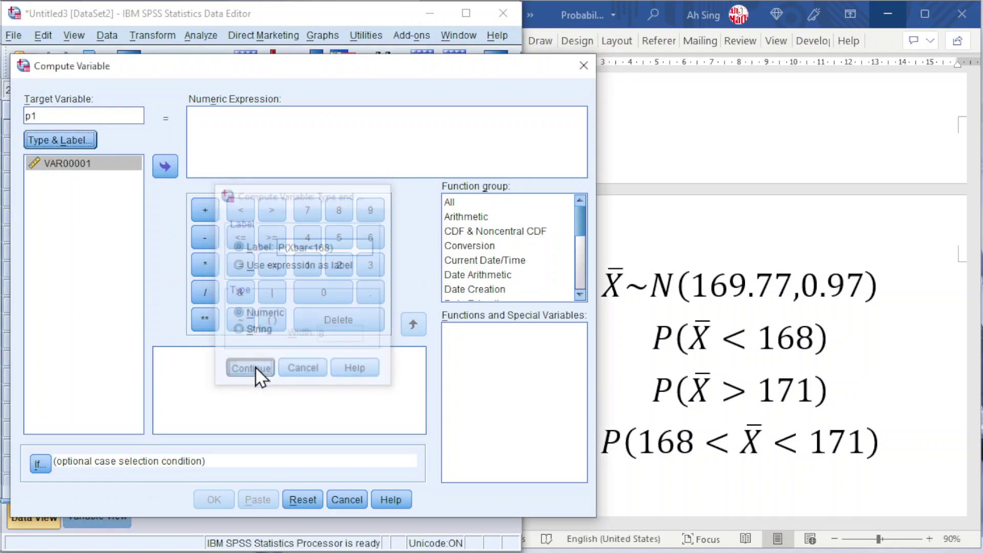
# Insert the Cdf.Normal function from the CDF & Noncentral CDF group into the numeric expression for p1
pyautogui.click(254, 122)
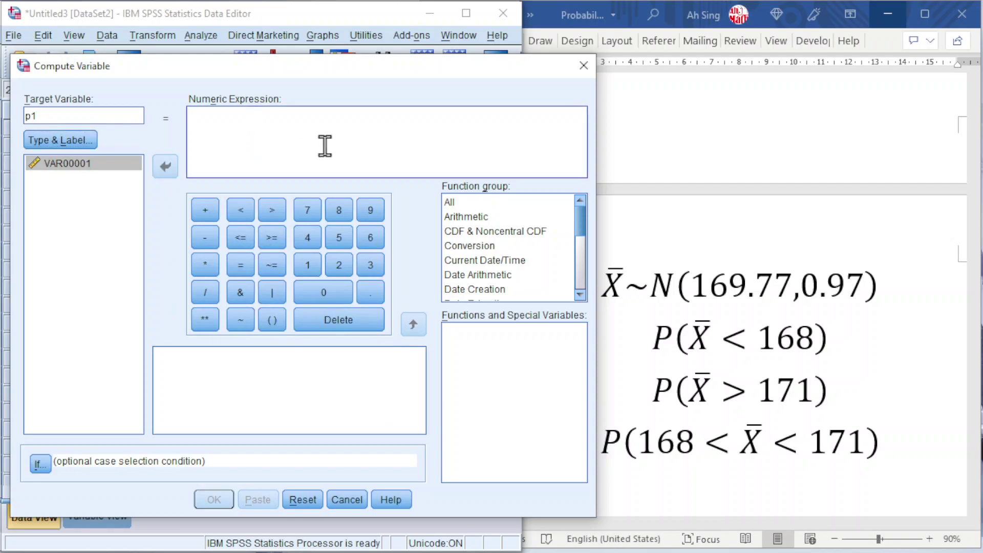
pyautogui.click(467, 233)
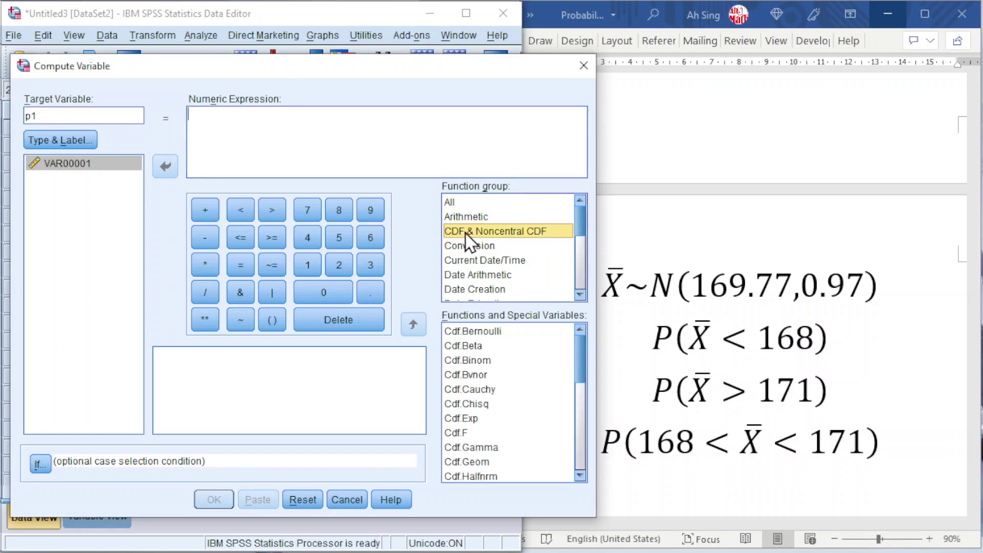
pyautogui.scroll(-3, 577, 473)
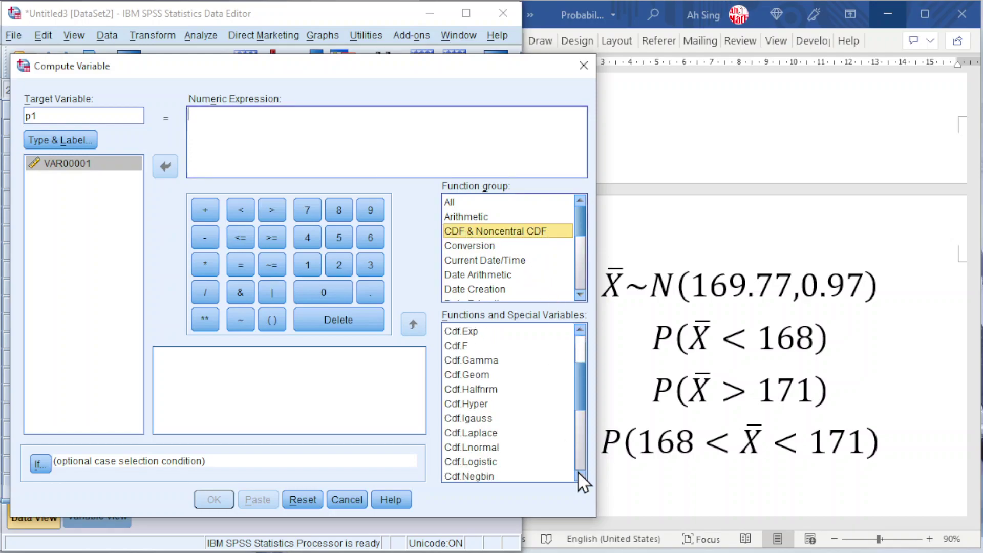
pyautogui.click(490, 449)
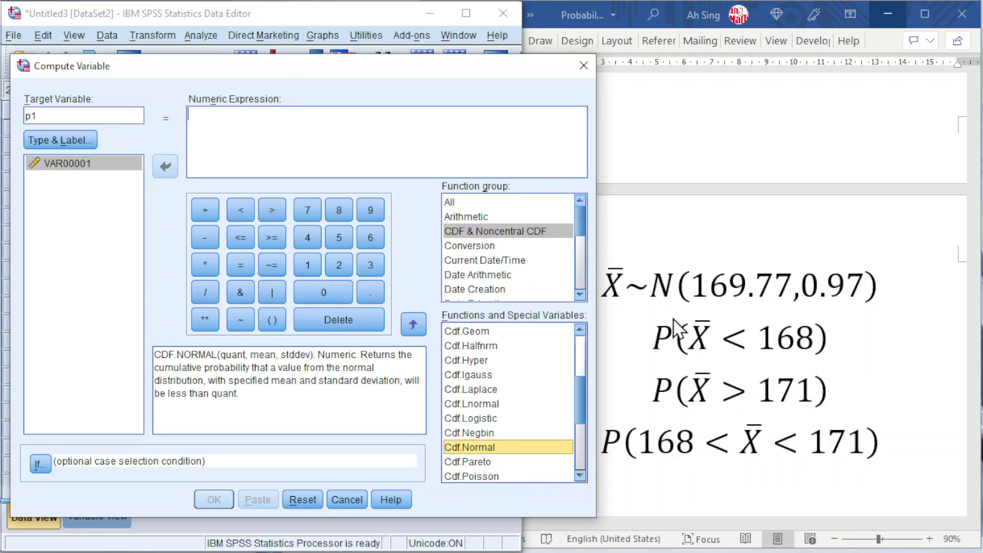
pyautogui.click(413, 324)
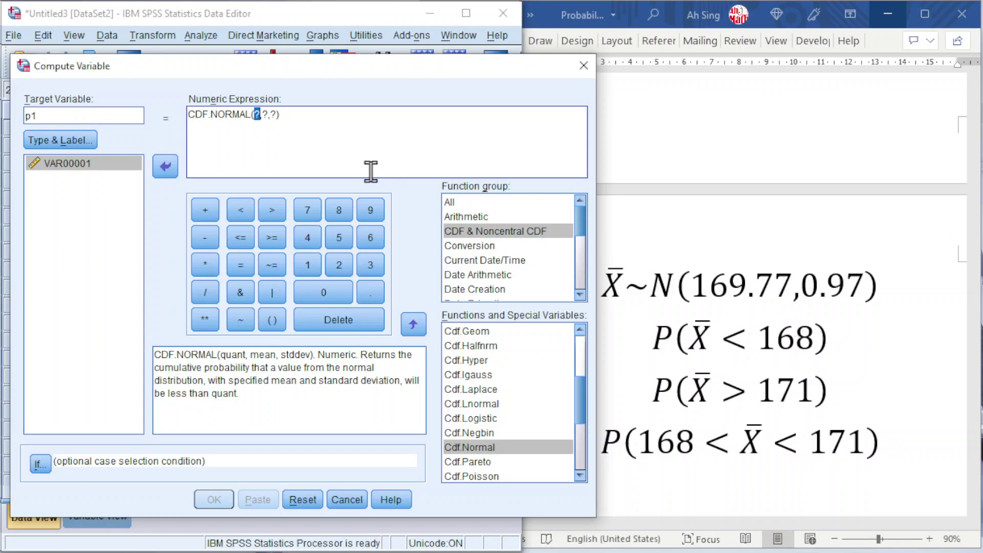
# Complete the expression as CDF.NORMAL(168,169.77,0.97) and compute p1
pyautogui.write('168')
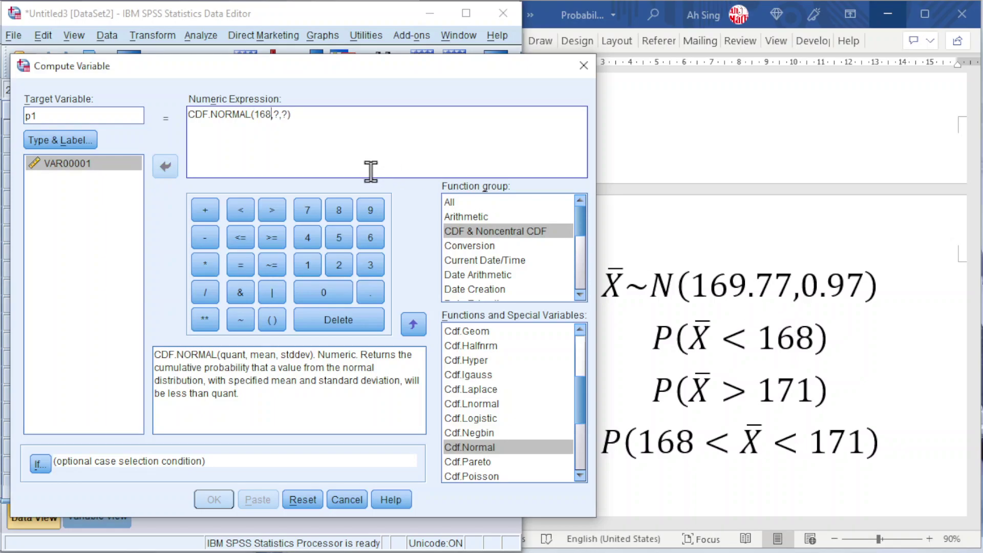
pyautogui.doubleClick(277, 114)
pyautogui.write('169.77')
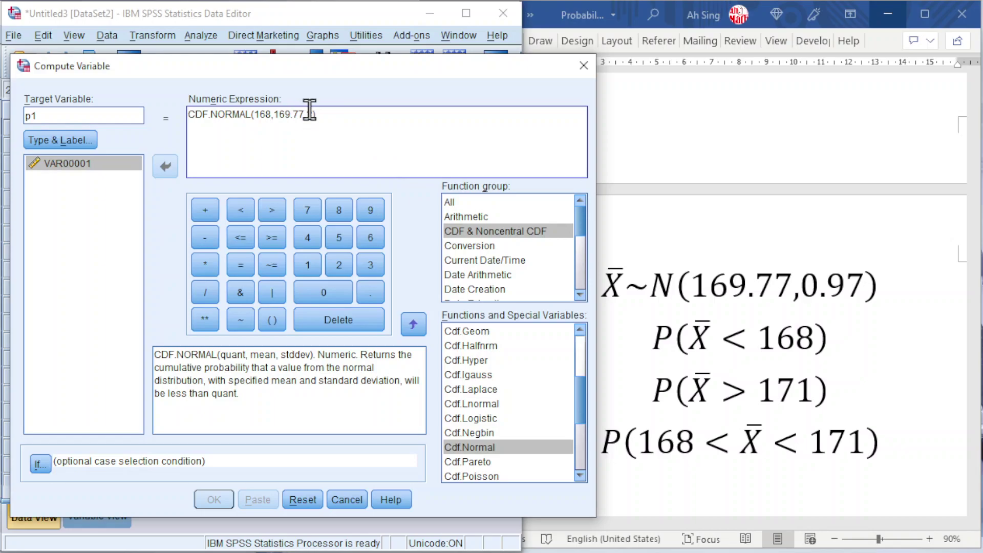
pyautogui.doubleClick(309, 115)
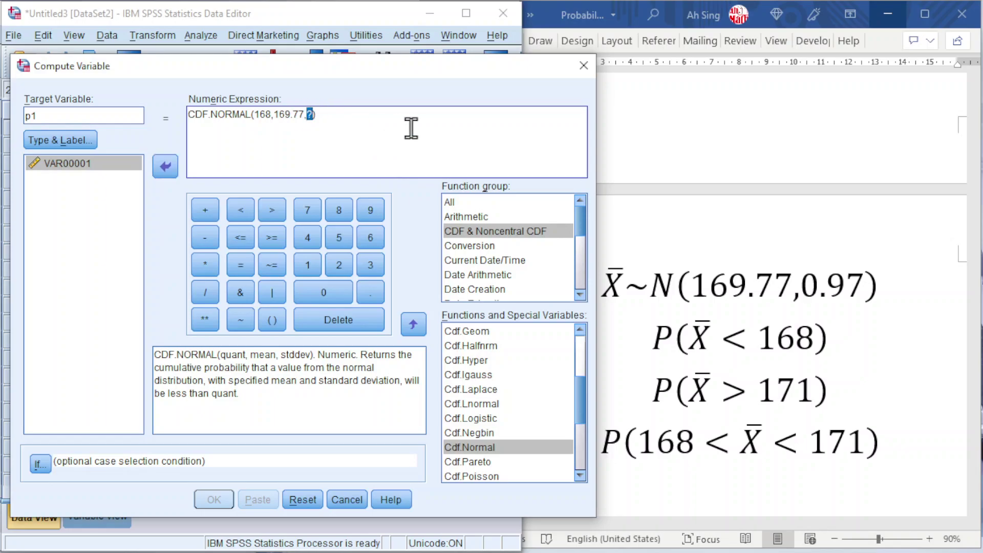
pyautogui.write('0.97')
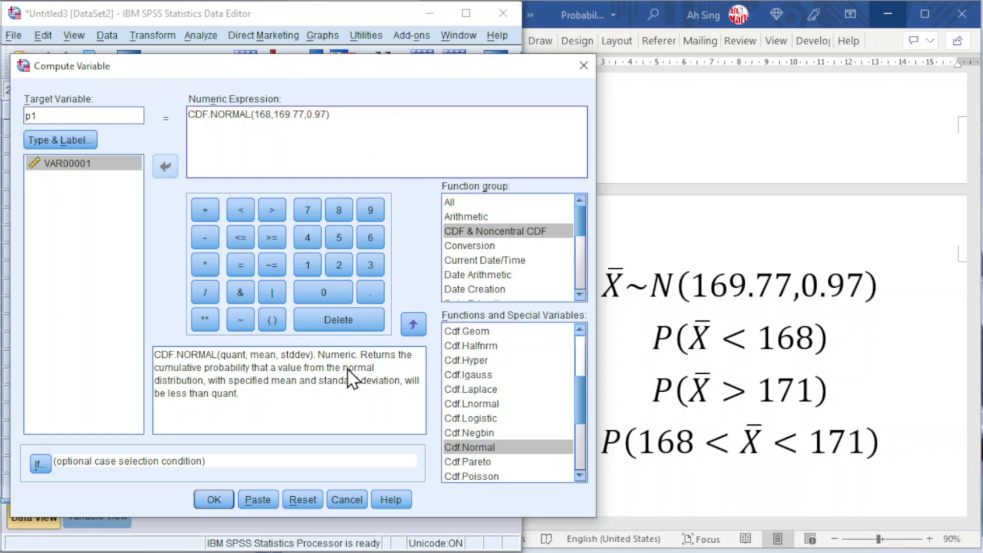
pyautogui.click(215, 499)
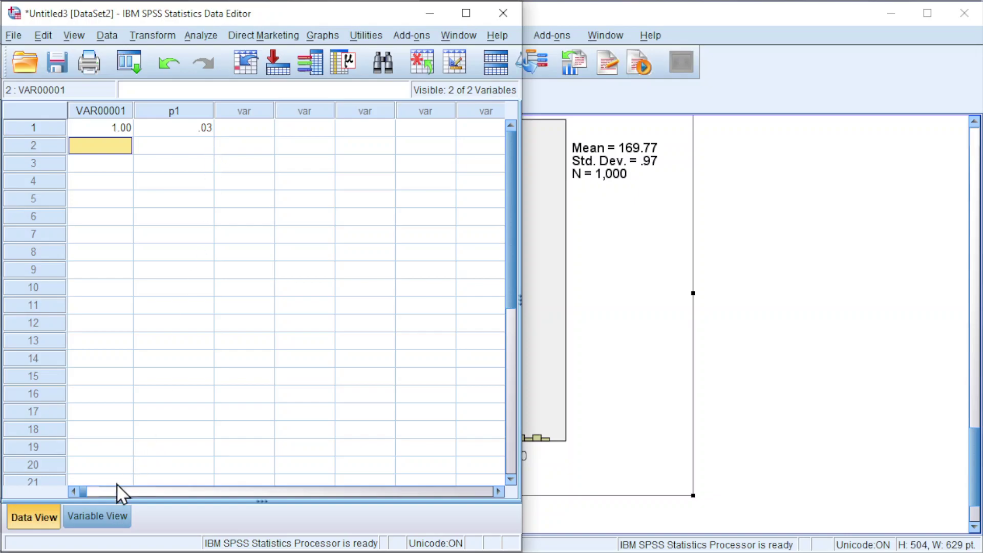
# Set the decimals of p1 to 6, minimize the output window and return to the data values
pyautogui.click(95, 517)
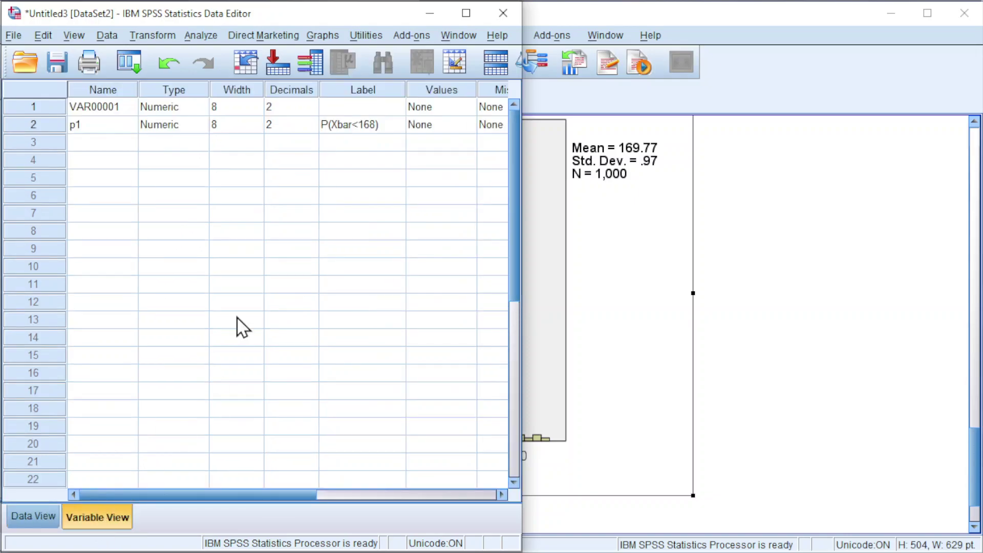
pyautogui.click(313, 122)
pyautogui.doubleClick(311, 121)
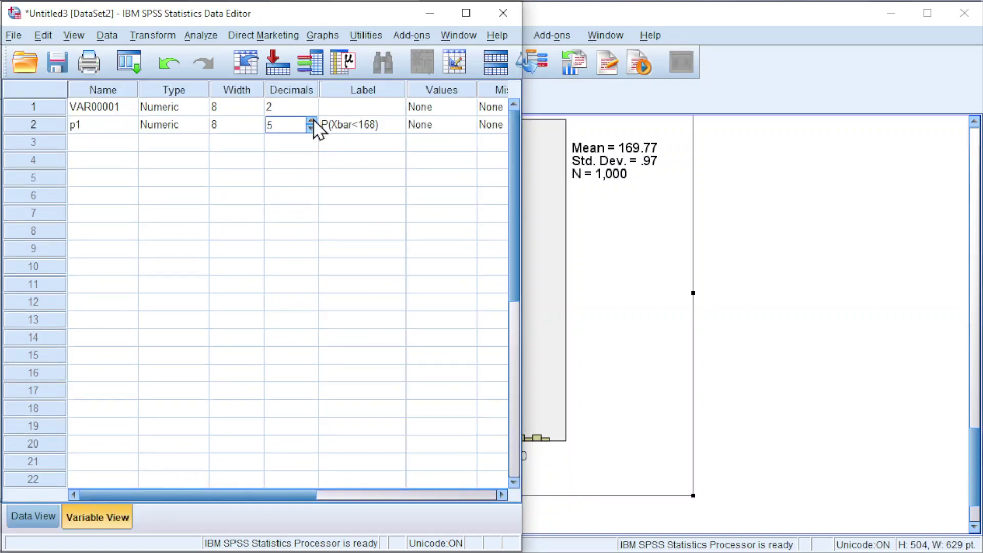
pyautogui.click(884, 11)
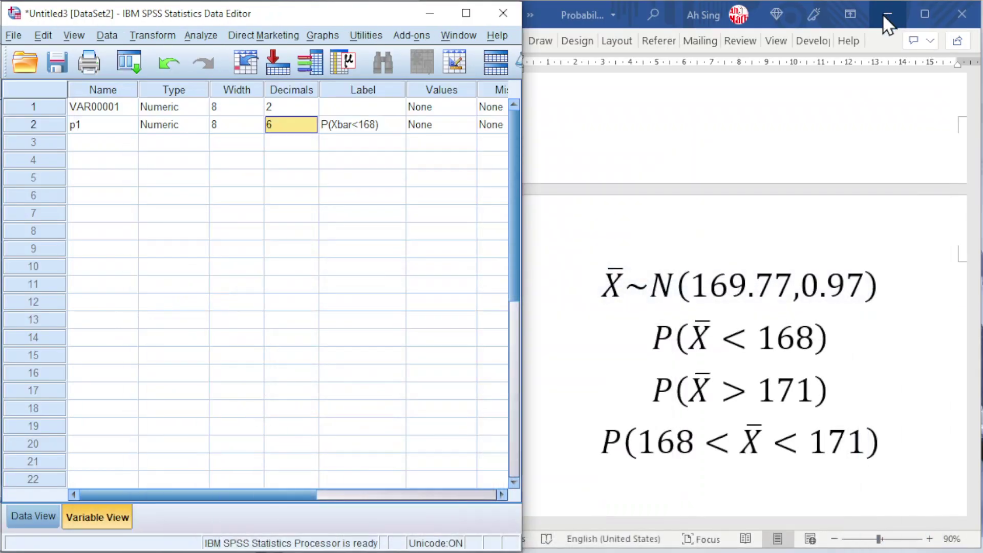
pyautogui.click(20, 517)
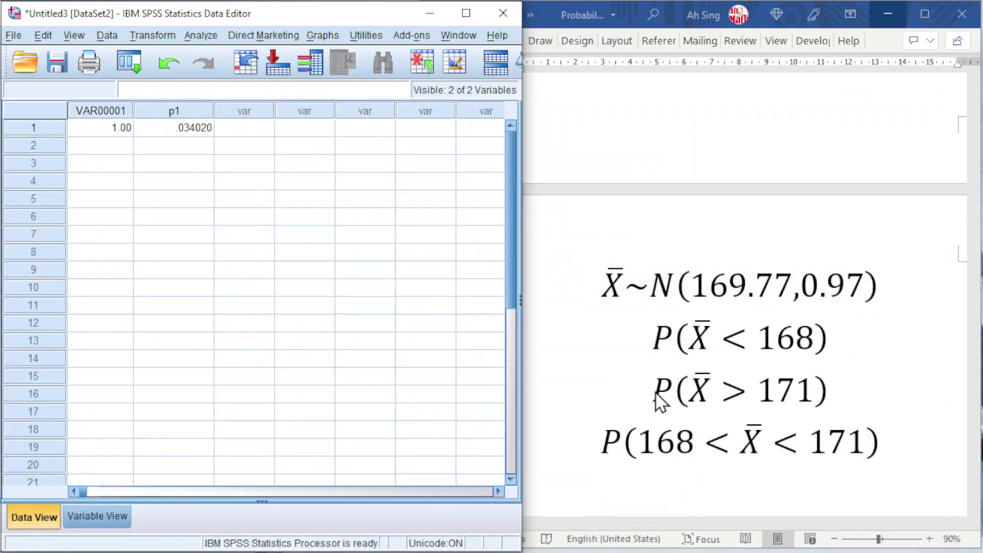
# Start a new Compute Variable with target p2 and change its label to P(Xbar>171)
pyautogui.click(165, 38)
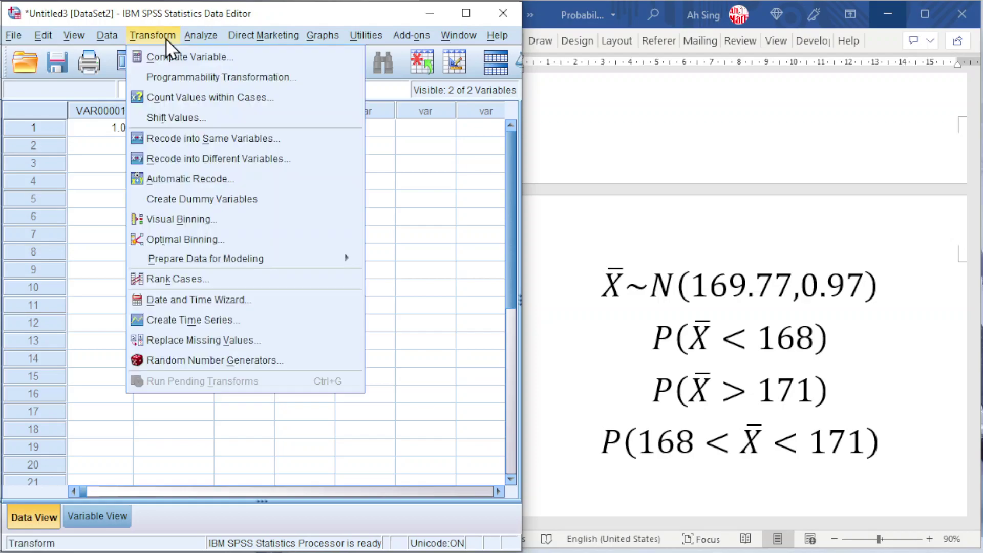
pyautogui.click(171, 59)
pyautogui.click(76, 119)
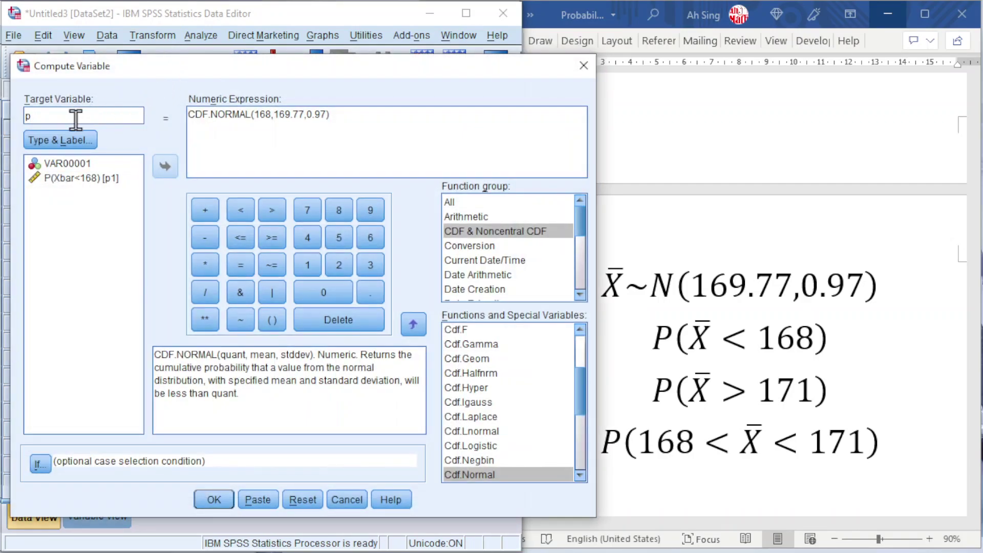
pyautogui.click(60, 140)
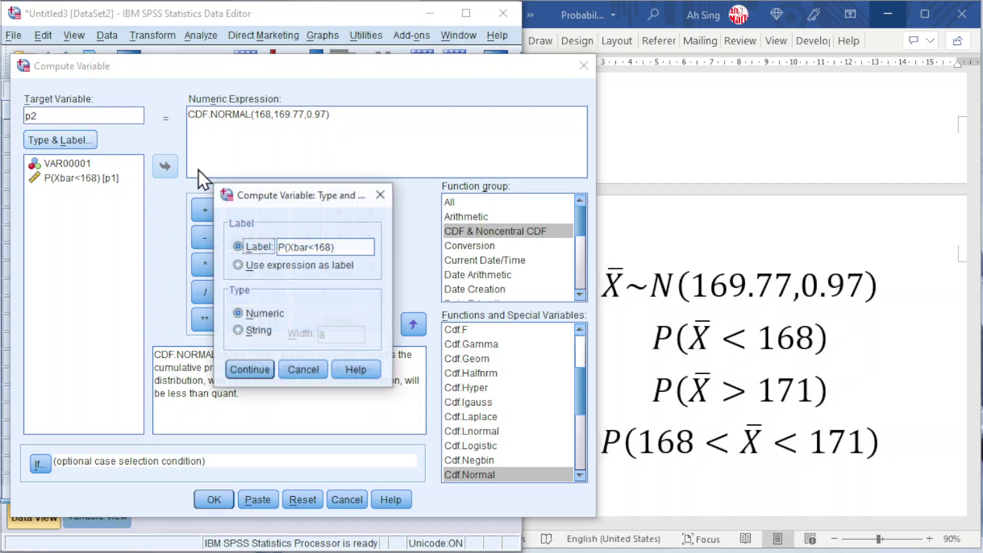
pyautogui.moveTo(309, 247); pyautogui.dragTo(331, 247)
pyautogui.write('>')
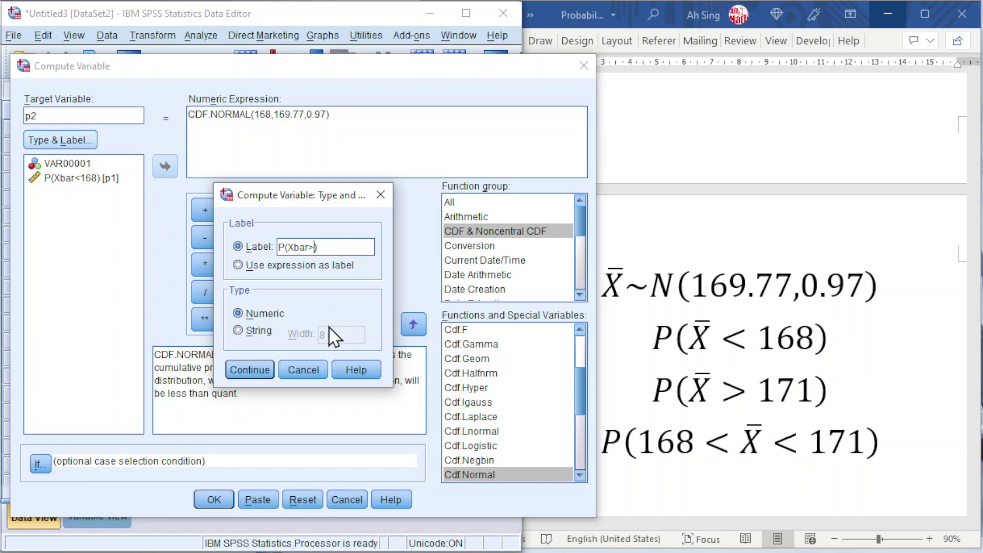
pyautogui.write('171')
pyautogui.click(249, 374)
# Change the expression to 1-CDF.NORMAL(171,169.77,0.97), compute p2 and minimize the output window
pyautogui.click(188, 117)
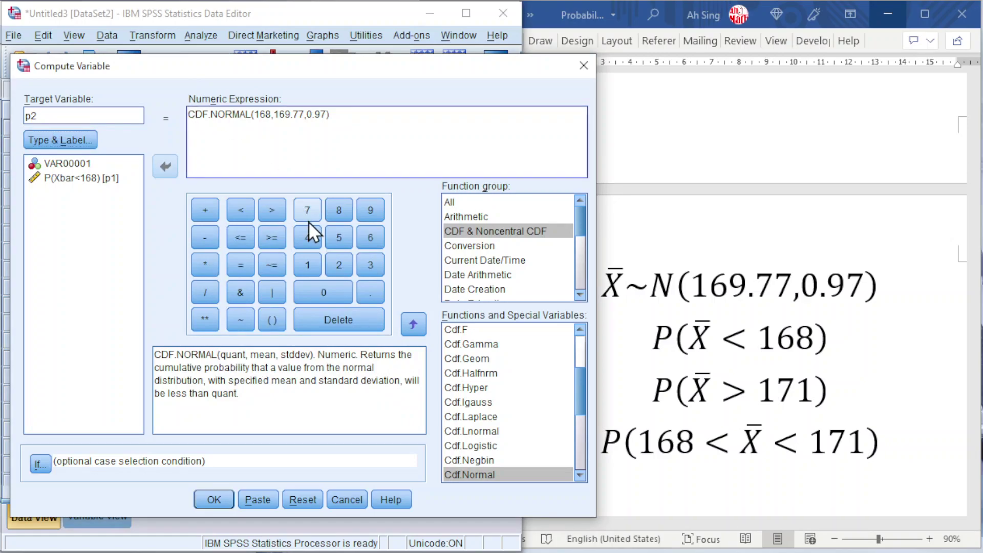
pyautogui.write('1-')
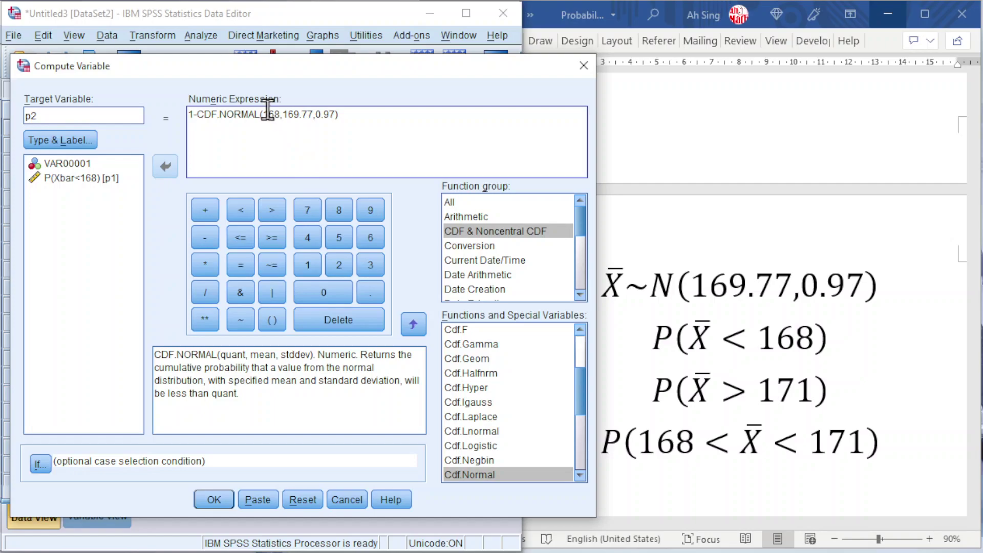
pyautogui.moveTo(268, 114); pyautogui.dragTo(280, 114)
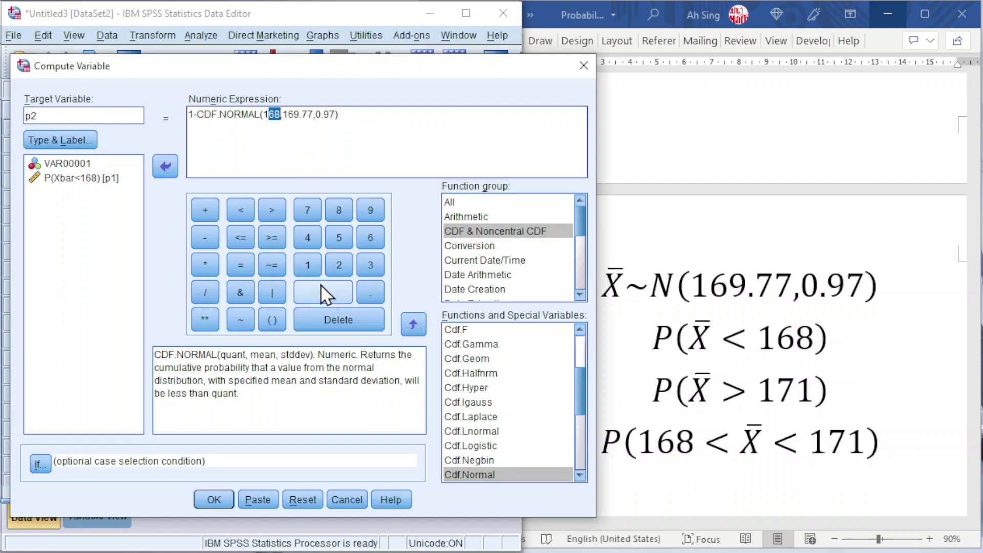
pyautogui.write('71')
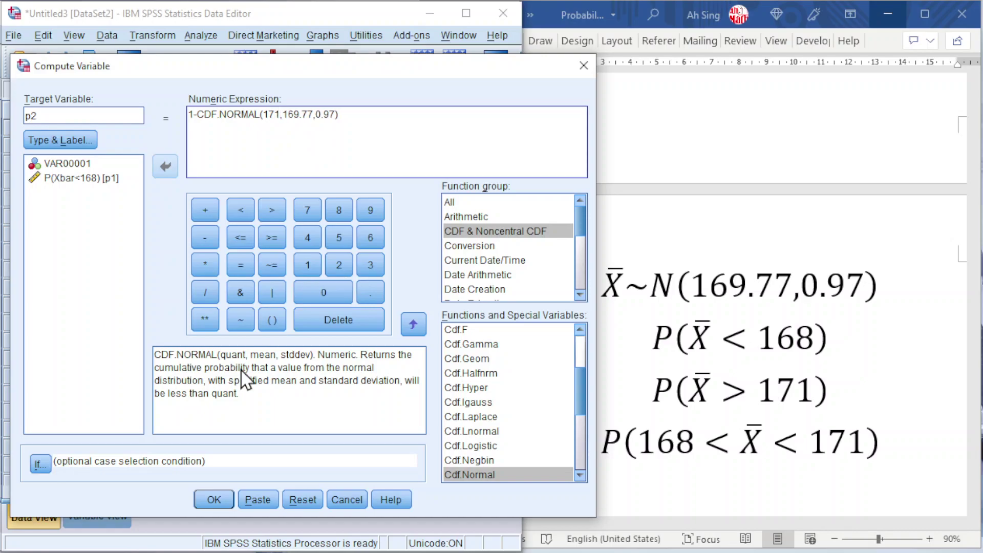
pyautogui.click(214, 500)
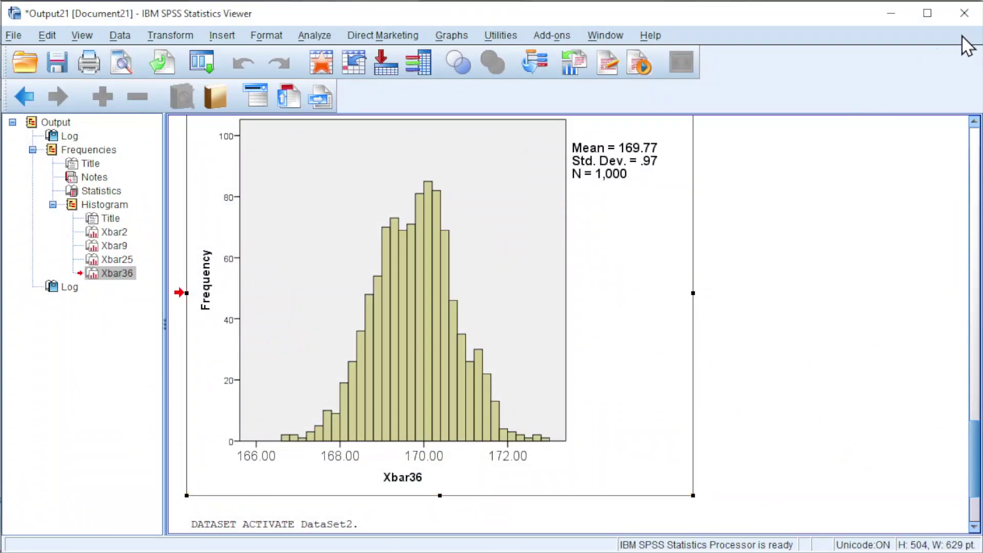
pyautogui.click(891, 14)
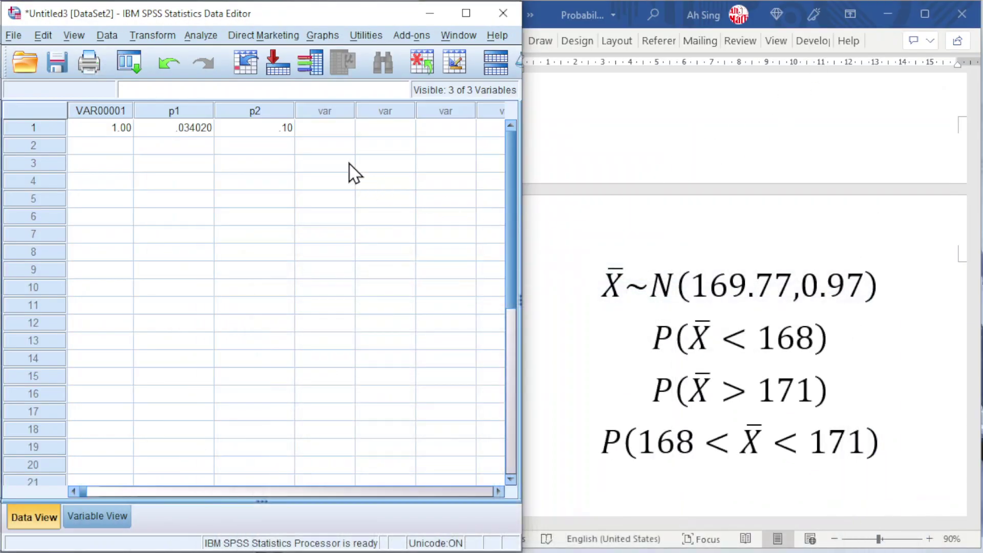
# Set the decimals of p1 and p2 to 7 and return to the data values
pyautogui.click(97, 515)
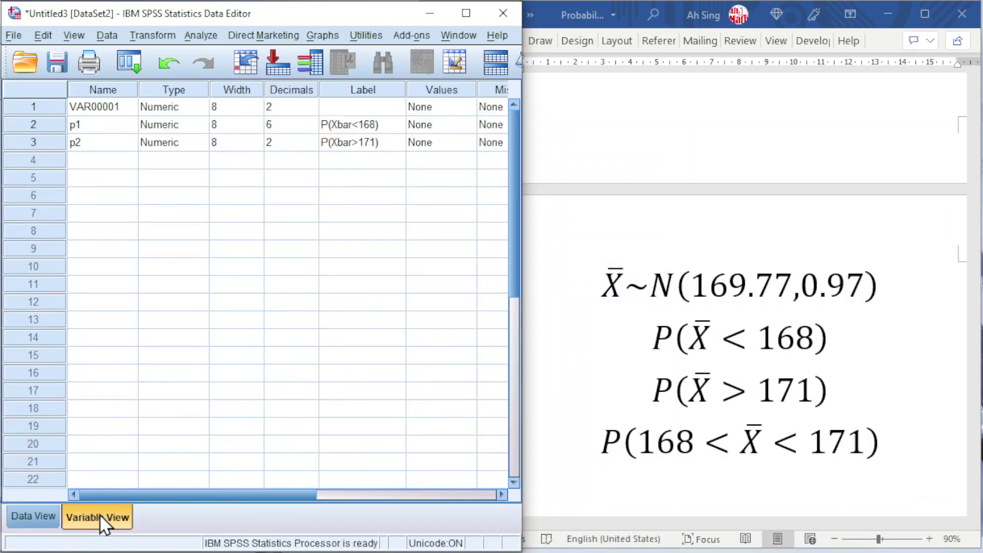
pyautogui.click(311, 140)
pyautogui.click(312, 140)
pyautogui.click(311, 139)
pyautogui.click(311, 139)
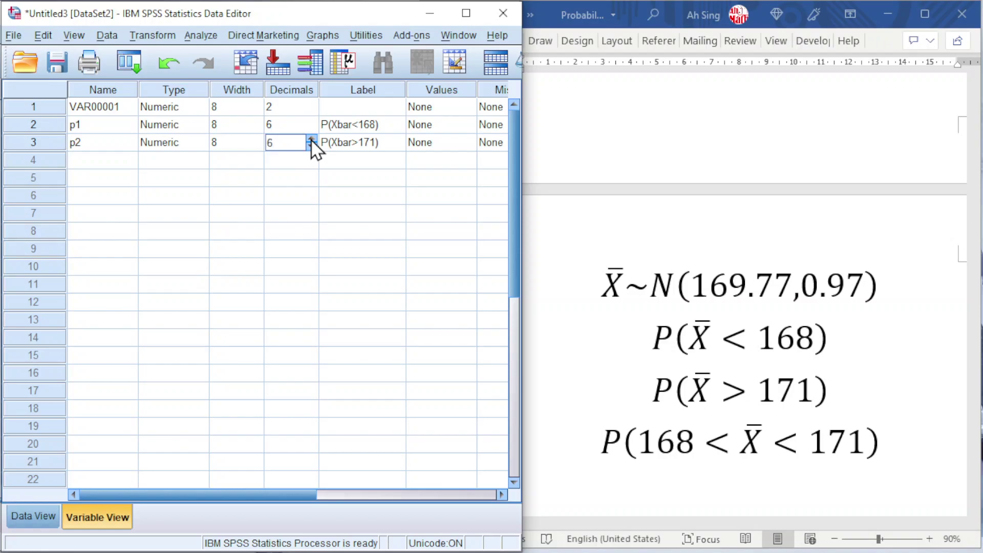
pyautogui.hotkey('ctrl', 't')
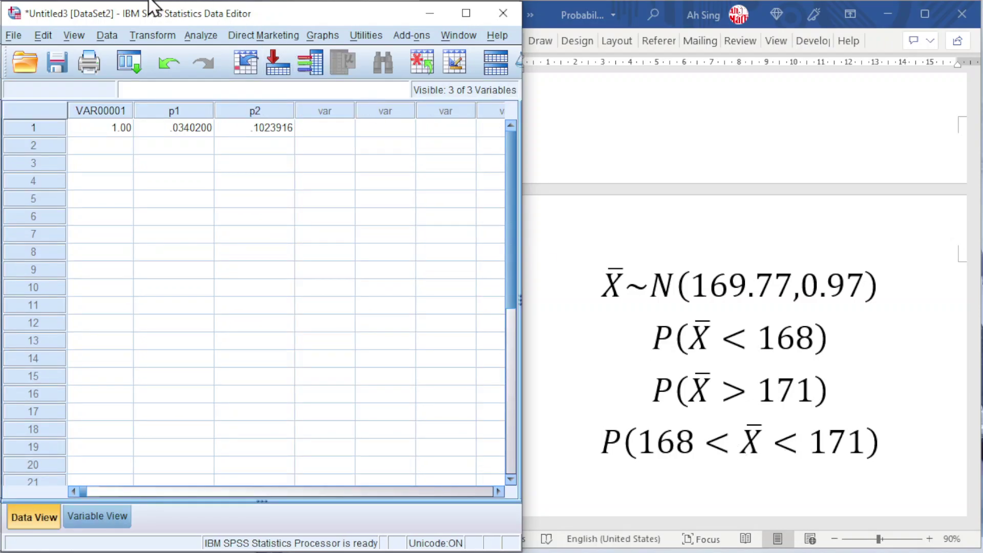
# Start a new Compute Variable with the target variable p3
pyautogui.click(154, 35)
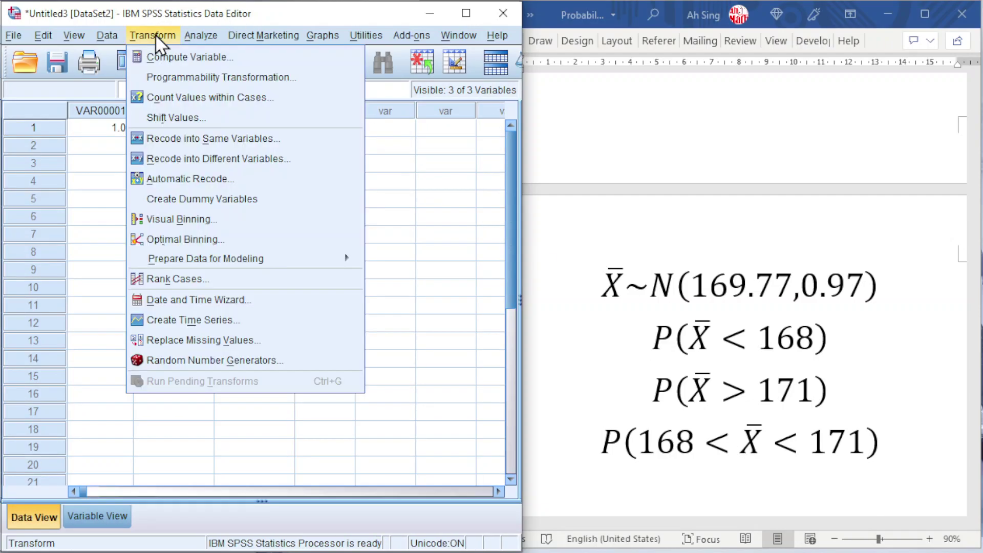
pyautogui.click(170, 57)
pyautogui.click(89, 115)
pyautogui.press('BackSpace')
pyautogui.write('3')
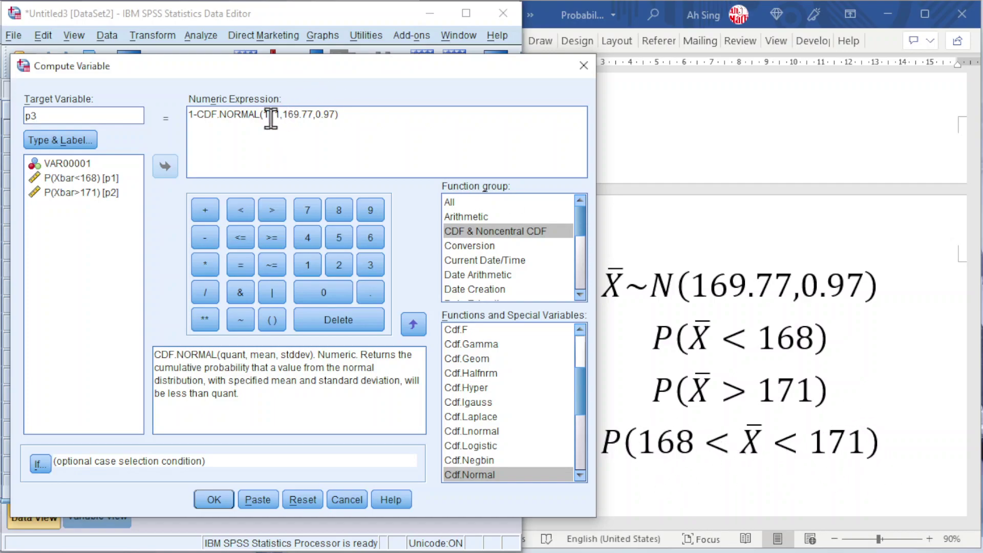
# Change the label of p3 to P(168<Xbar<171)
pyautogui.click(56, 140)
pyautogui.click(286, 246)
pyautogui.write('<Xbar>171')
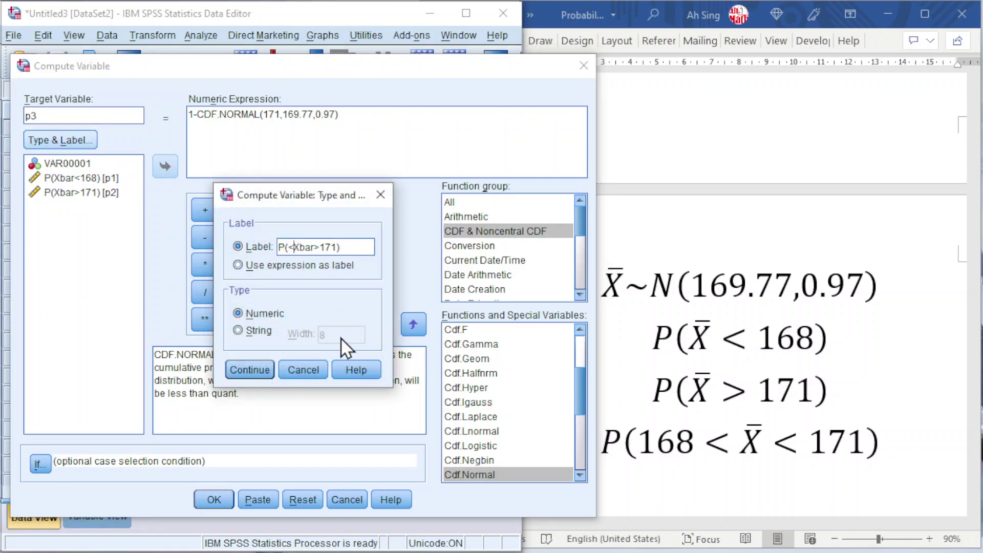
pyautogui.write('168')
pyautogui.press('Right')
pyautogui.press('Right')
pyautogui.press('Right')
pyautogui.press('Right')
pyautogui.press('Right')
pyautogui.press('Delete')
pyautogui.write('<')
pyautogui.click(250, 369)
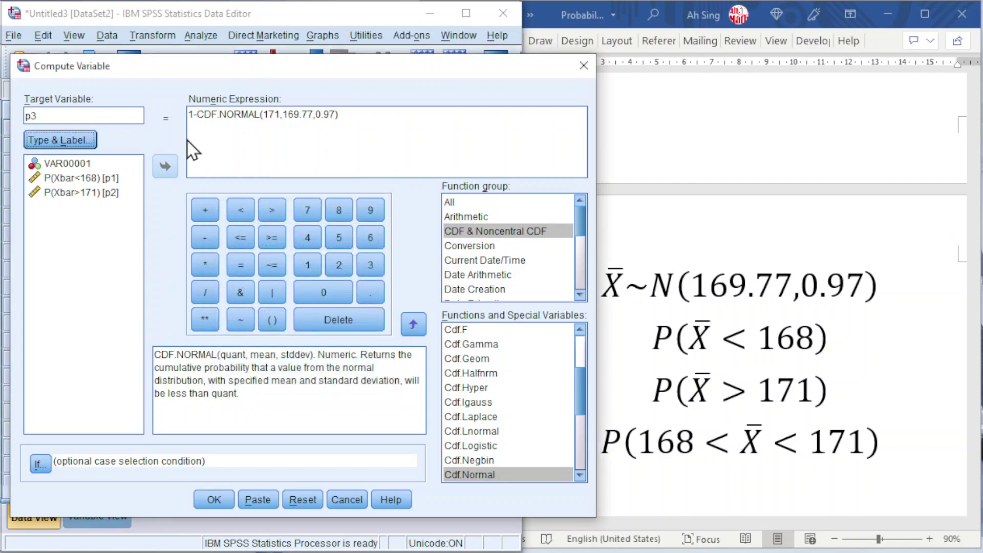
# Remove the leading 1- from the expression and insert CDF.NORMAL(171,169.77,0.97)- before the existing CDF.NORMAL term
pyautogui.moveTo(198, 114); pyautogui.dragTo(186, 112)
pyautogui.press('Delete')
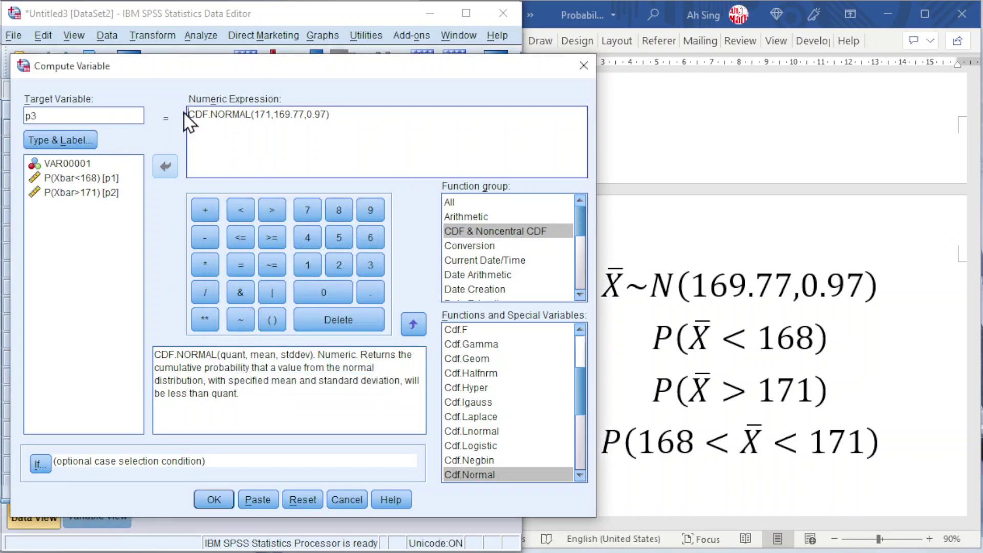
pyautogui.doubleClick(462, 474)
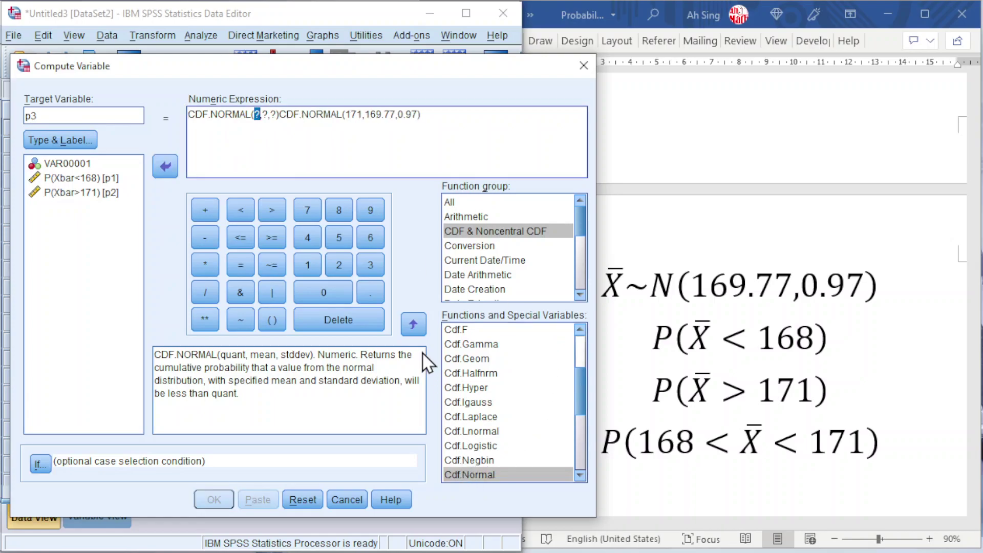
pyautogui.write('171')
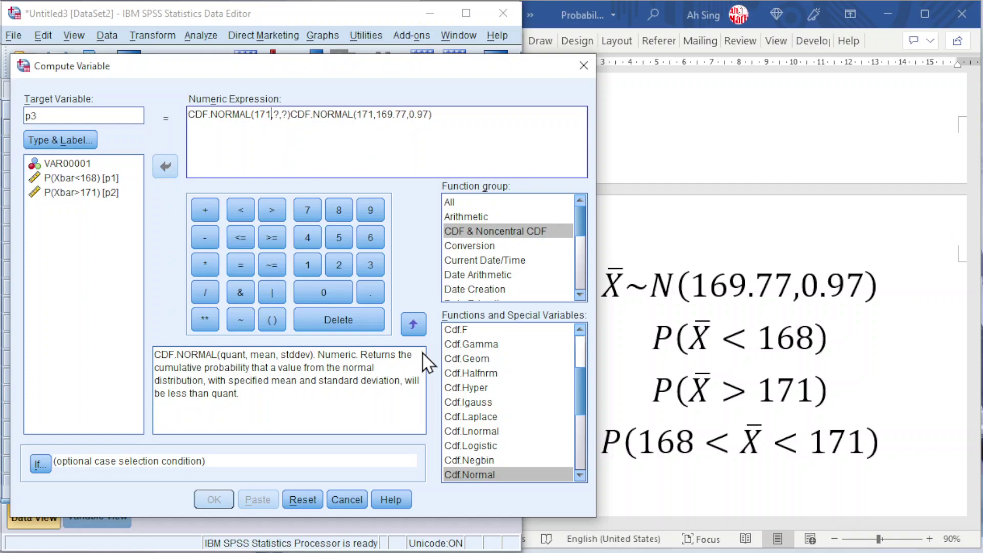
pyautogui.press('Right')
pyautogui.press('Delete')
pyautogui.write('169.')
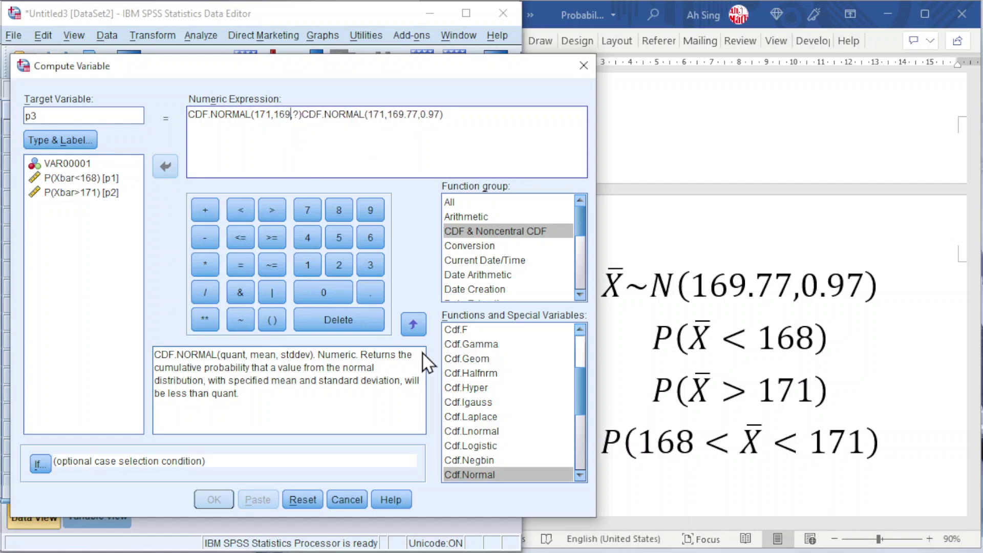
pyautogui.write('77')
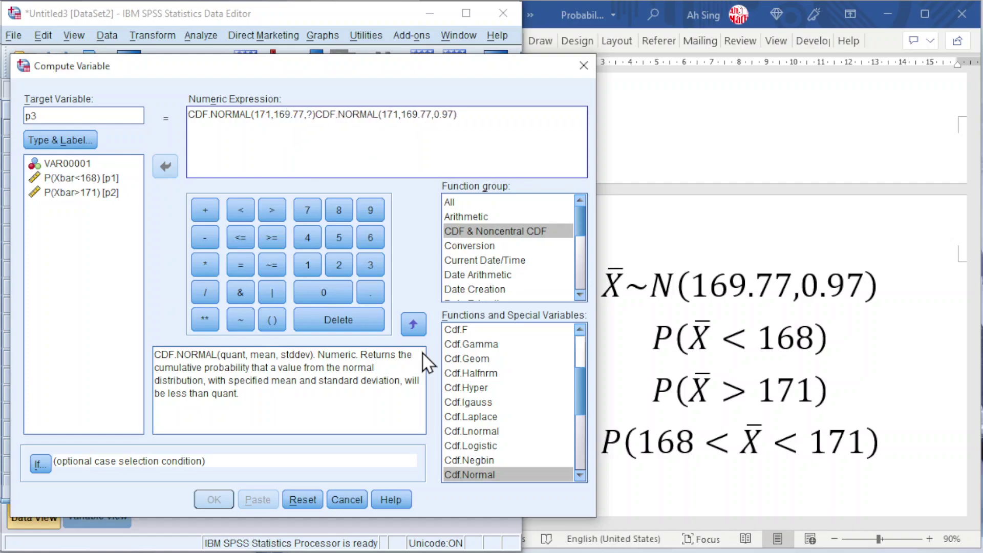
pyautogui.press('Right')
pyautogui.press('Delete')
pyautogui.write('0.97)')
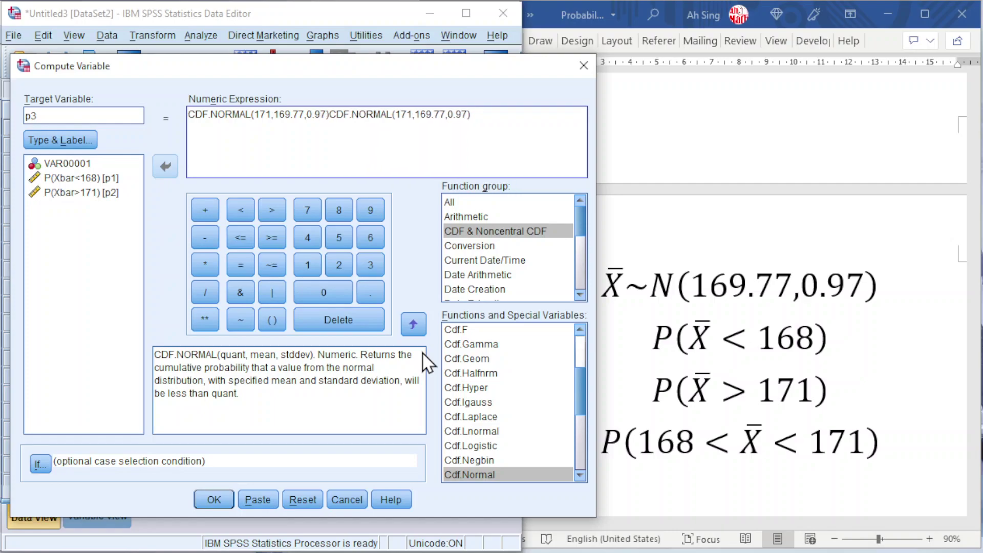
pyautogui.write('-')
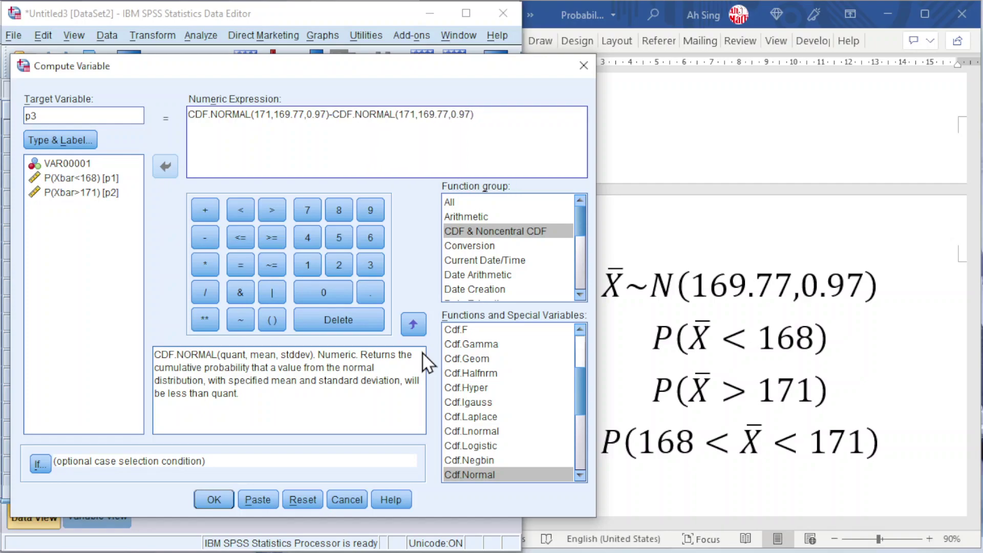
# Set the quantile of the second CDF.NORMAL term to 168, compute p3 and minimize the output window
pyautogui.doubleClick(405, 114)
pyautogui.write('168')
pyautogui.click(212, 499)
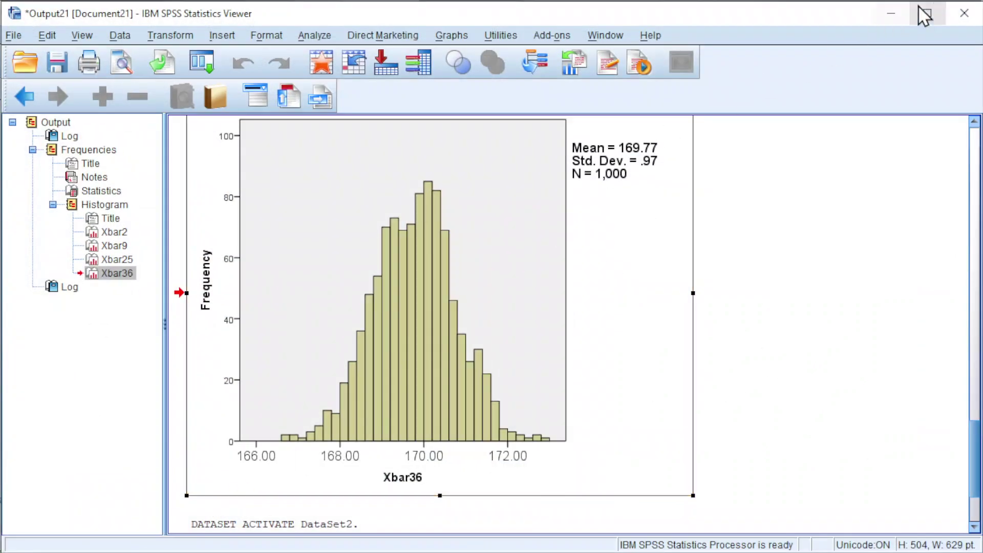
pyautogui.click(890, 14)
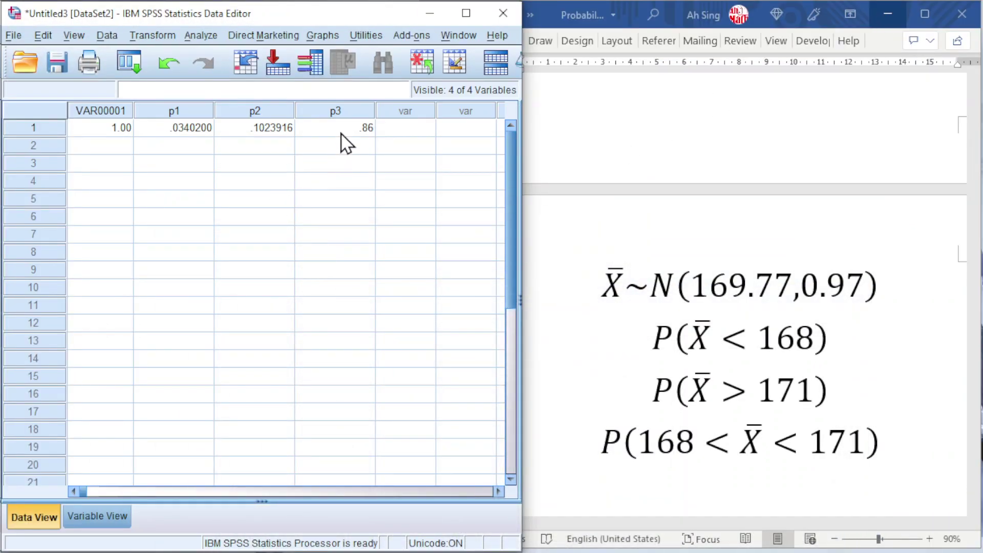
# Set the decimals of p3 to 7 and return to the data values
pyautogui.click(94, 519)
pyautogui.click(313, 159)
pyautogui.click(311, 155)
pyautogui.click(311, 155)
pyautogui.click(311, 155)
pyautogui.click(311, 155)
pyautogui.click(311, 155)
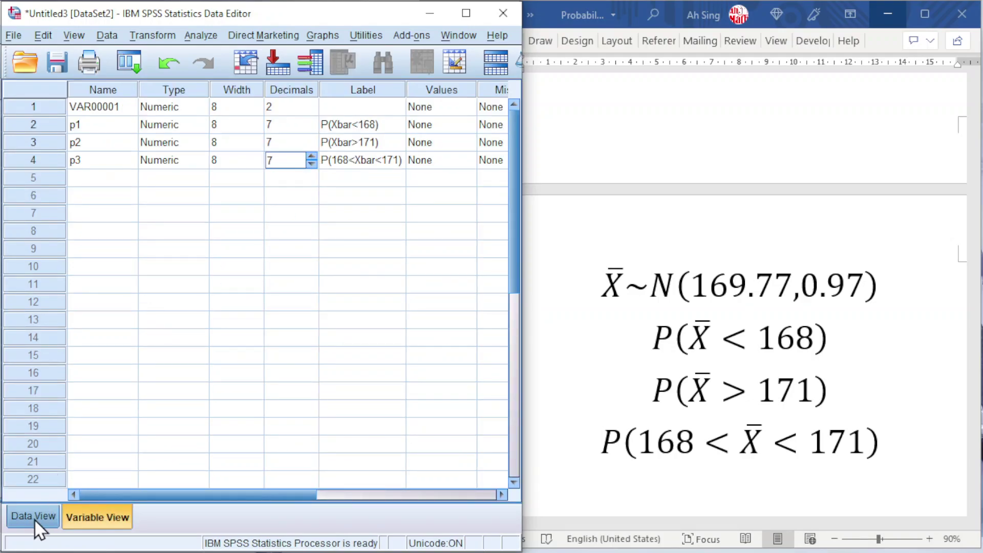
pyautogui.click(35, 518)
# Bring up the P(Xbar<k)=0.01 problem in the Word document, and start a new Compute Variable in SPSS with target Xbar1
pyautogui.scroll(-8, 680, 313)
pyautogui.scroll(-3, 683, 318)
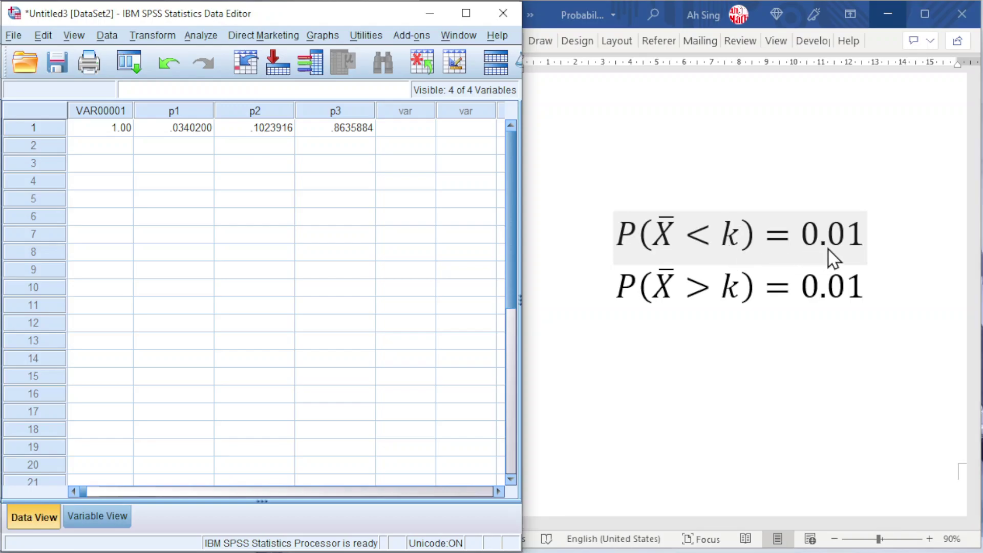
pyautogui.click(700, 384)
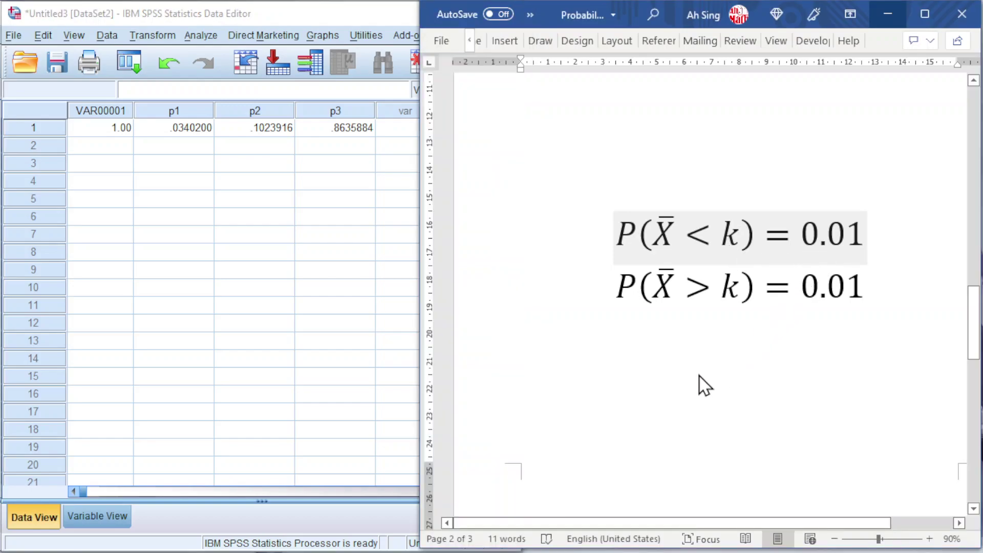
pyautogui.click(358, 17)
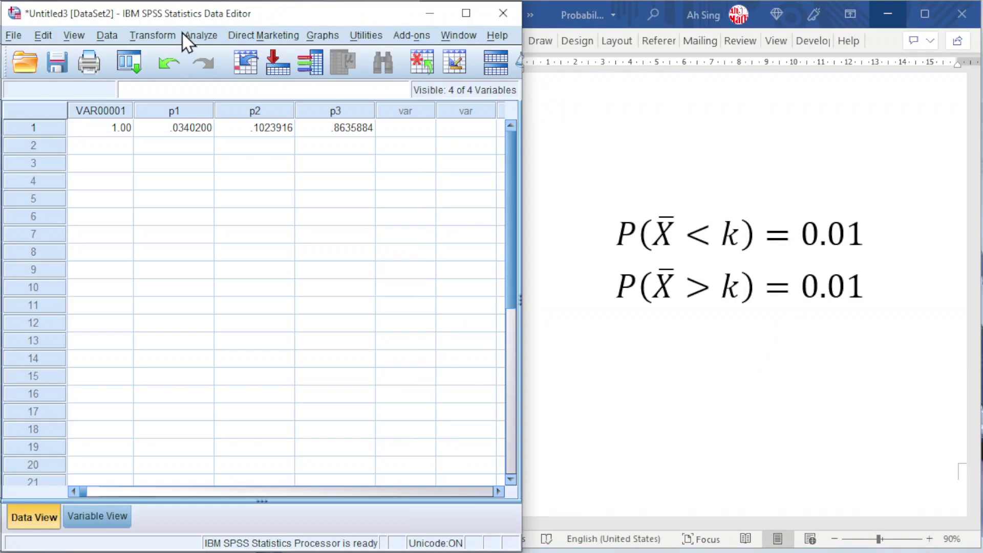
pyautogui.click(165, 34)
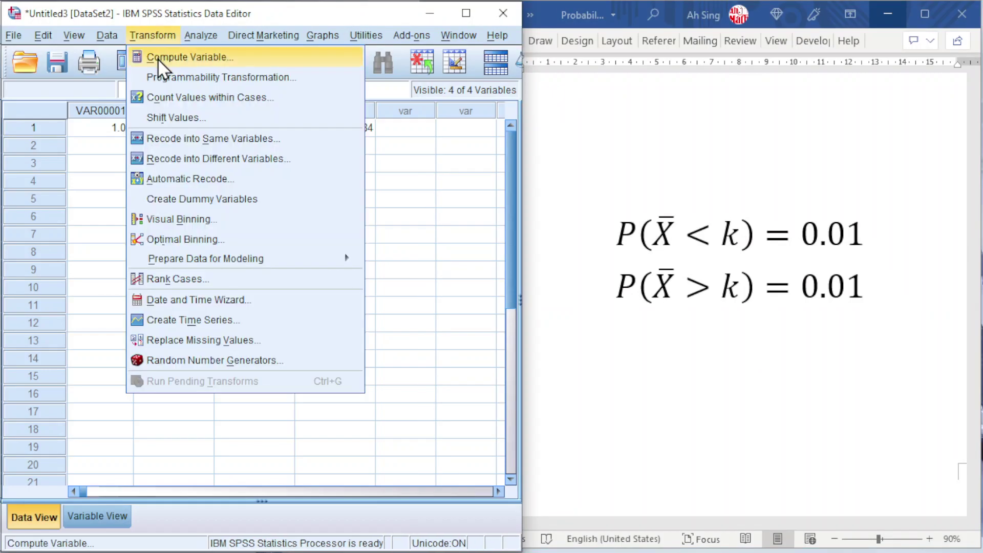
pyautogui.click(158, 57)
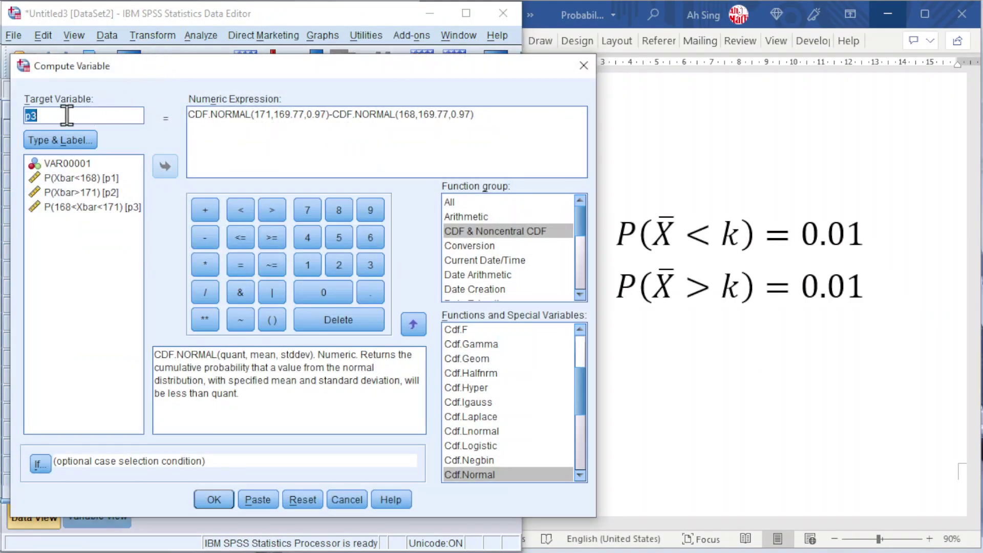
pyautogui.write('Xbar1')
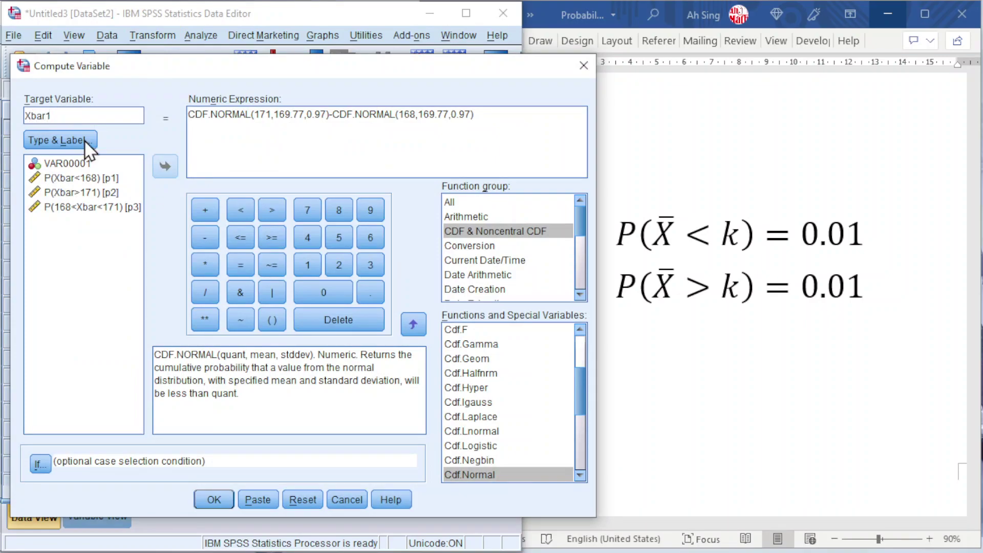
# Replace the label of Xbar1 with P(Xbar<k)=0.01
pyautogui.click(78, 137)
pyautogui.moveTo(362, 247); pyautogui.dragTo(267, 235)
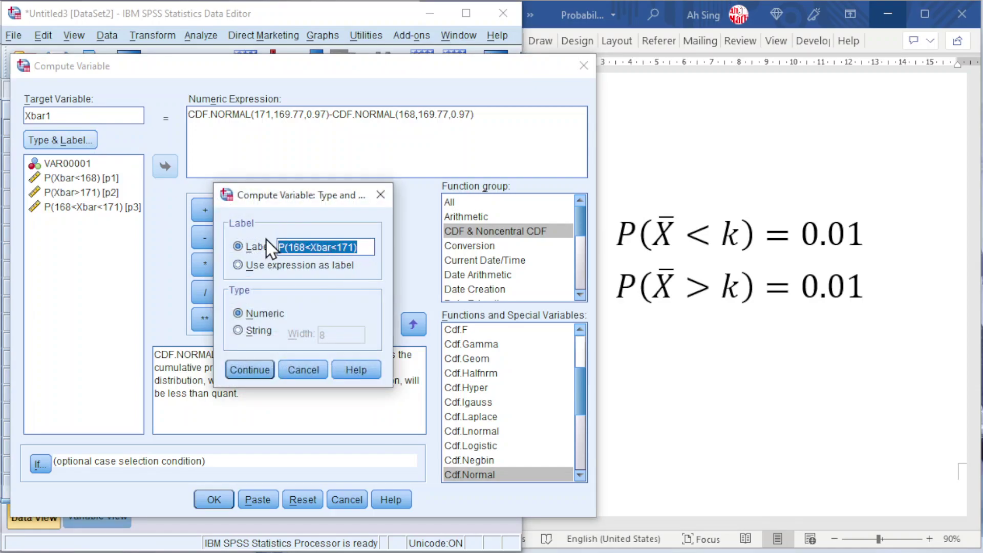
pyautogui.write('P(Xbar<k)=0.')
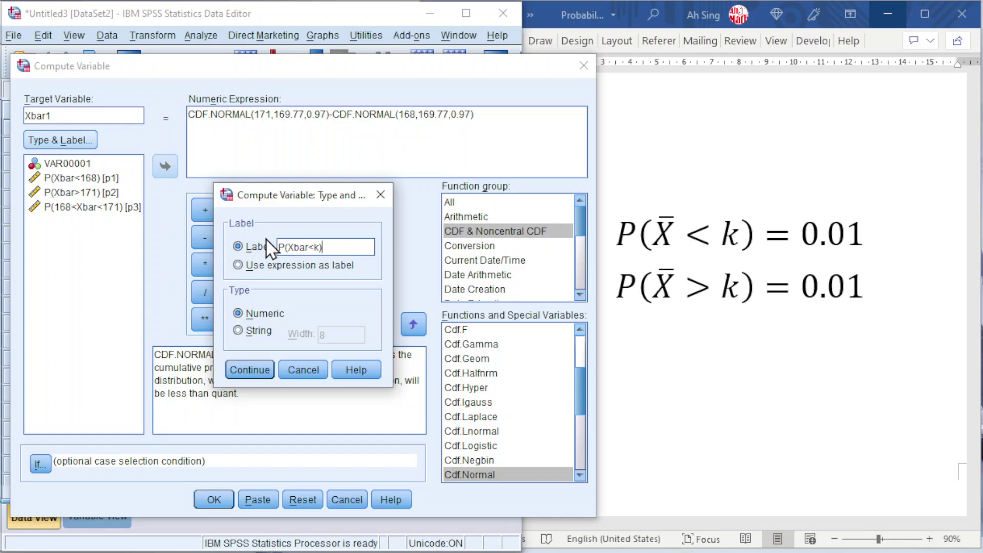
pyautogui.write('01')
pyautogui.click(249, 369)
# Clear the numeric expression and insert the Idf.Normal function from the Inverse DF group
pyautogui.press('Tab')
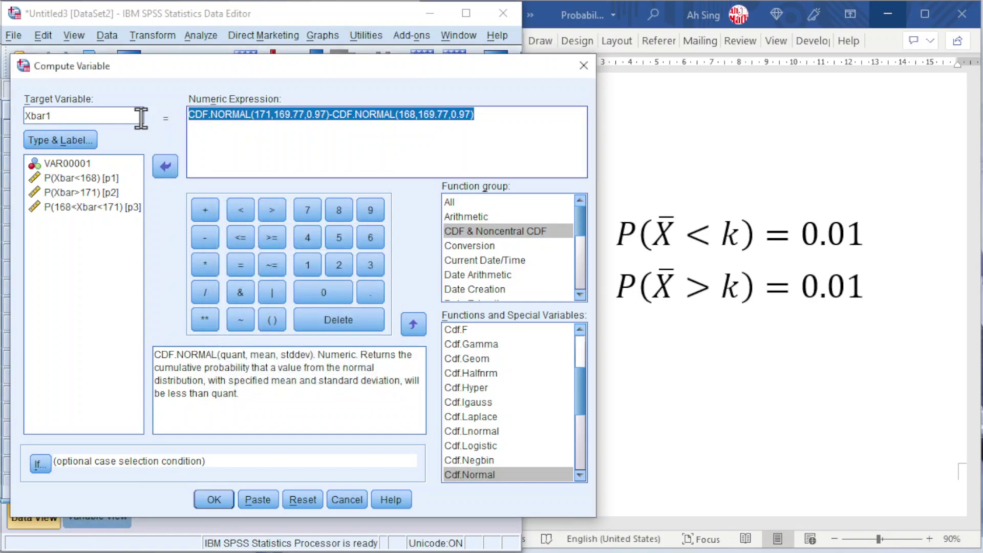
pyautogui.press('BackSpace')
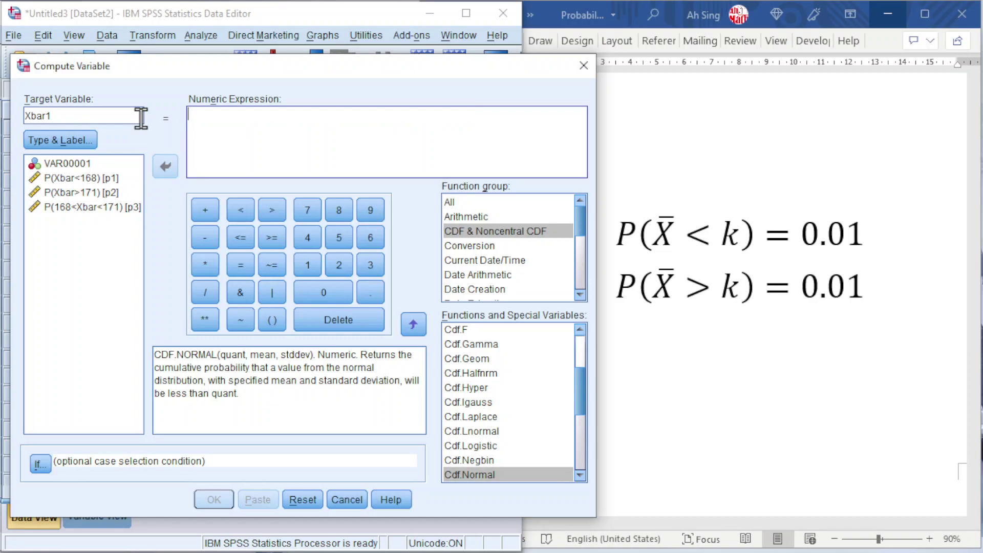
pyautogui.click(583, 296)
pyautogui.click(582, 295)
pyautogui.click(583, 296)
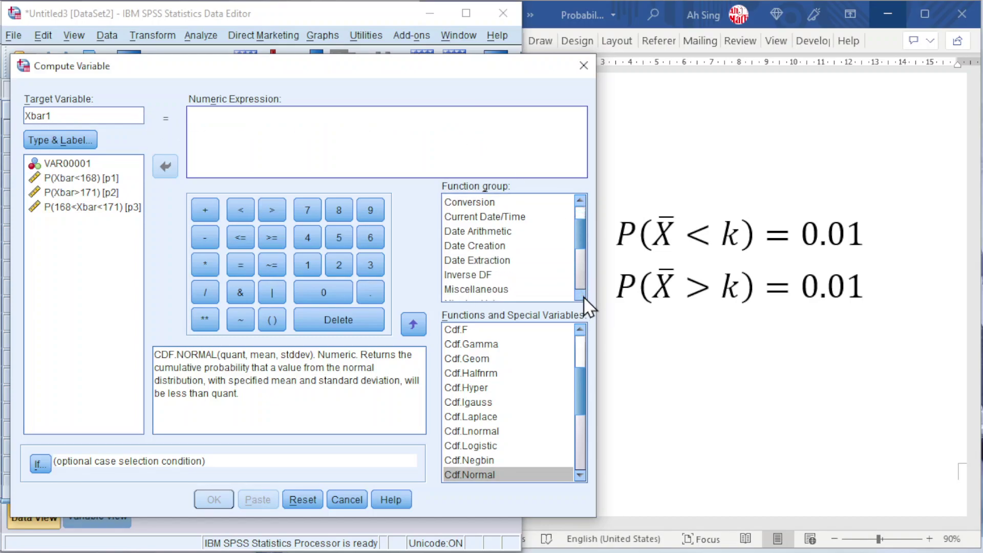
pyautogui.click(484, 276)
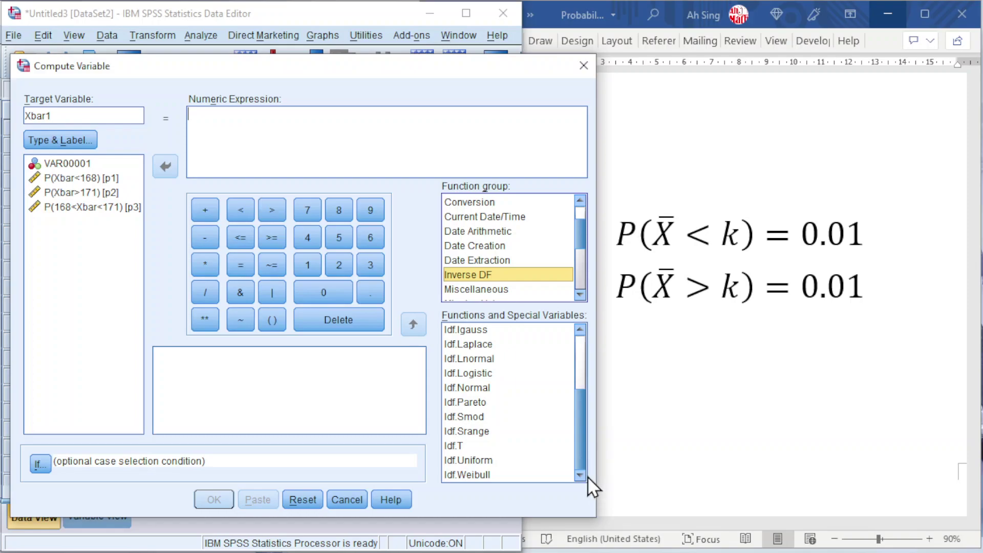
pyautogui.doubleClick(487, 388)
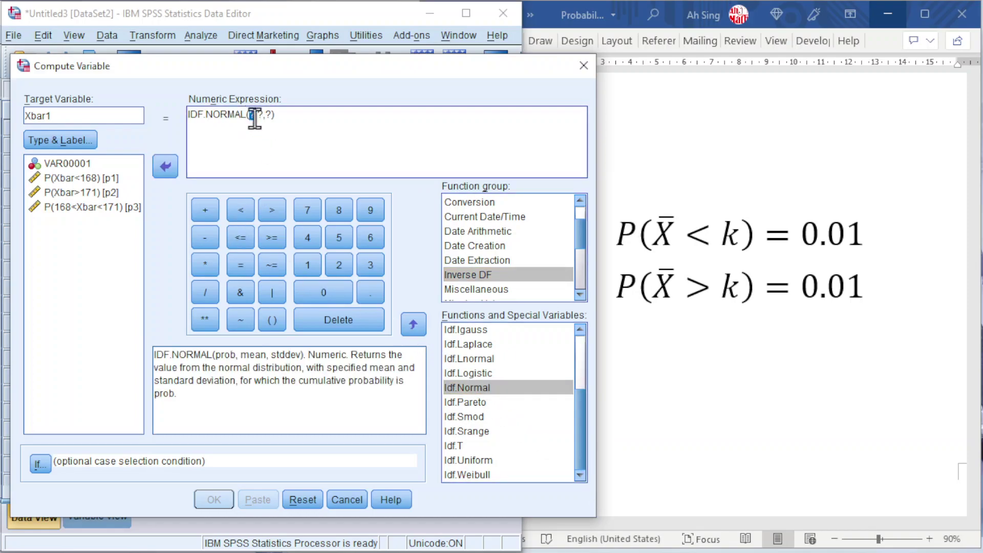
# Complete the expression as IDF.NORMAL(0.01,169.77,0.97), compute Xbar1 and minimize the output window
pyautogui.write('0.01')
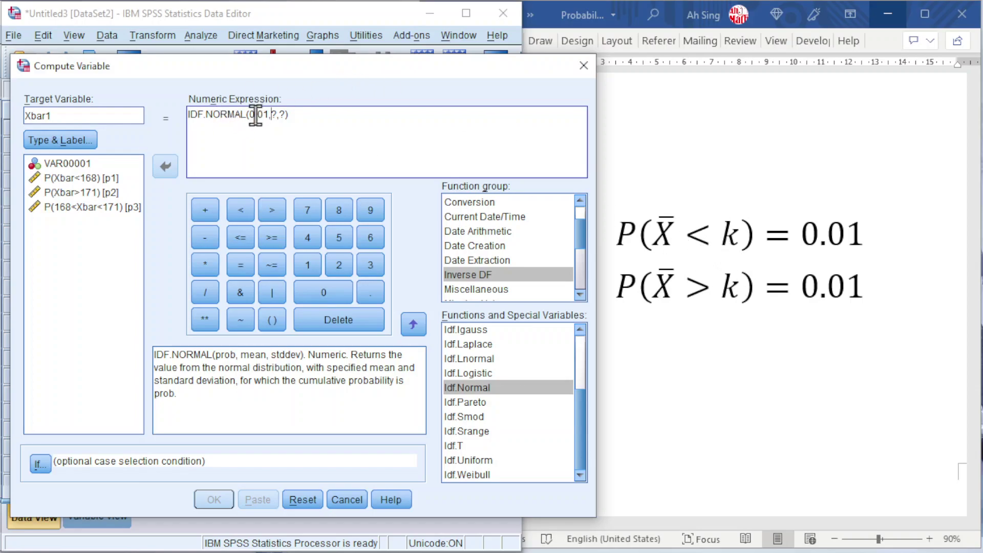
pyautogui.scroll(3, 859, 231)
pyautogui.scroll(4, 858, 230)
pyautogui.doubleClick(274, 114)
pyautogui.write('169.77')
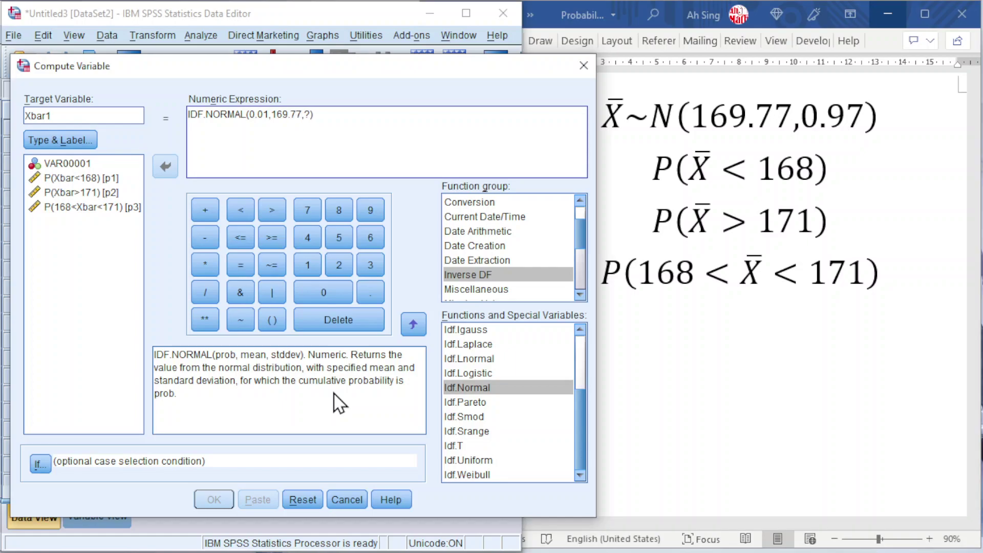
pyautogui.press('Delete')
pyautogui.write('0.97')
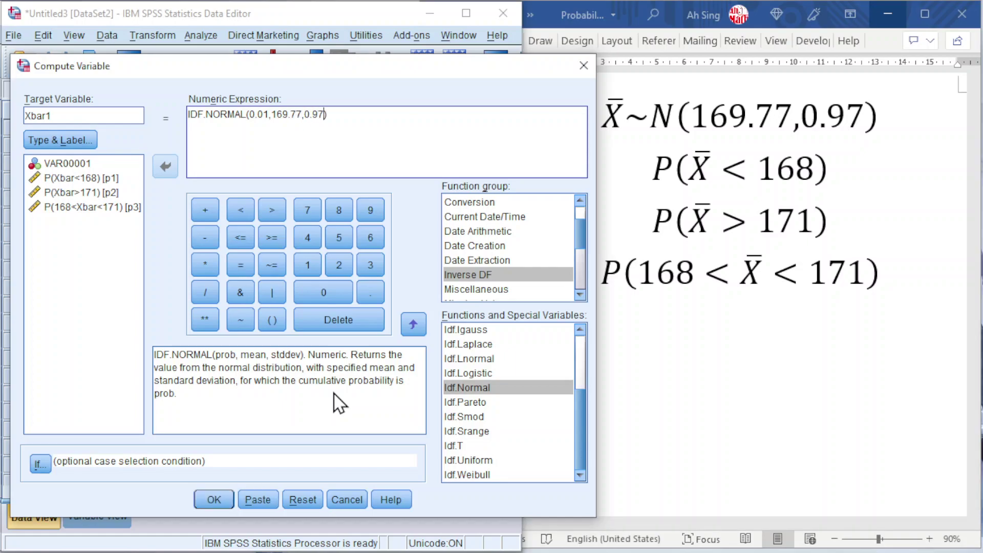
pyautogui.click(211, 501)
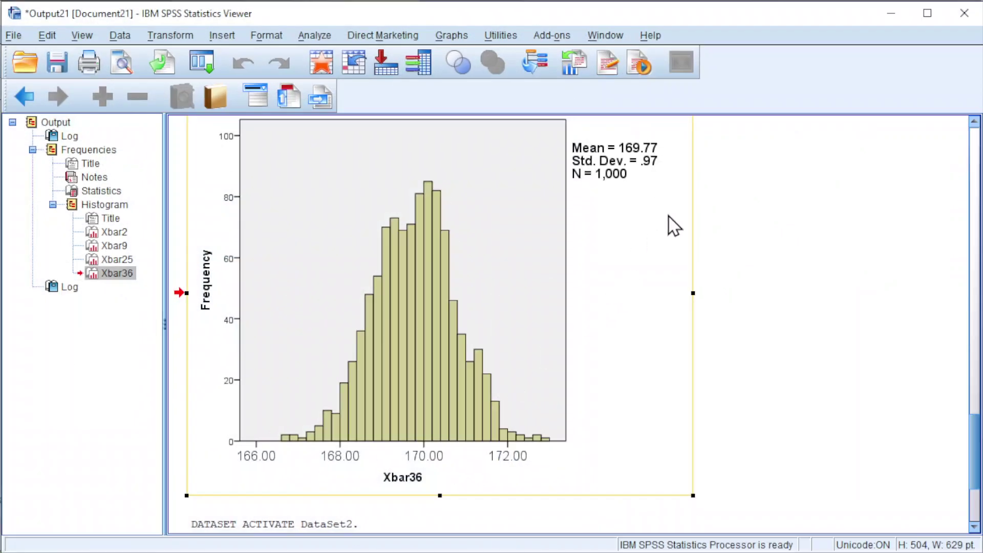
pyautogui.click(894, 15)
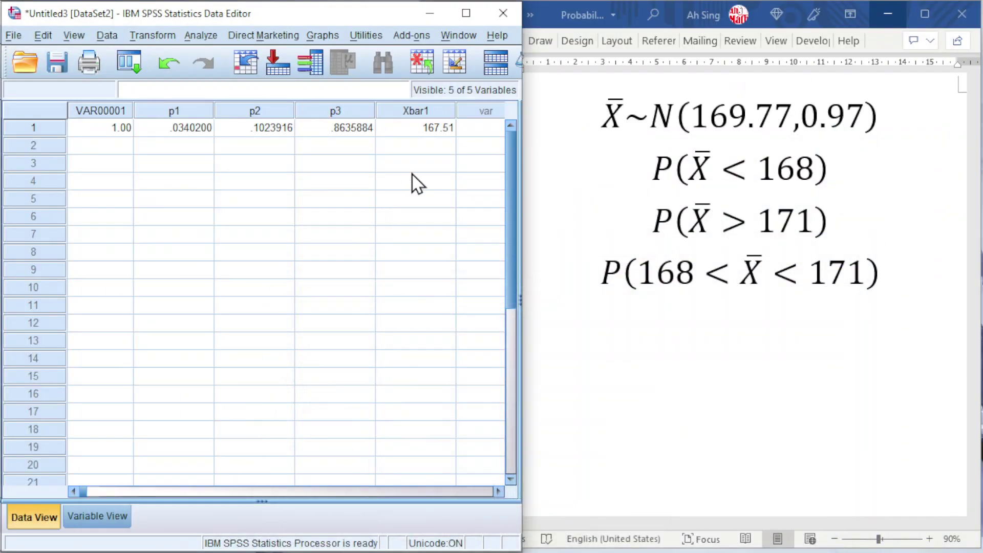
# Set the decimals of variable Xbar1 to 7 and return to the data values
pyautogui.click(113, 516)
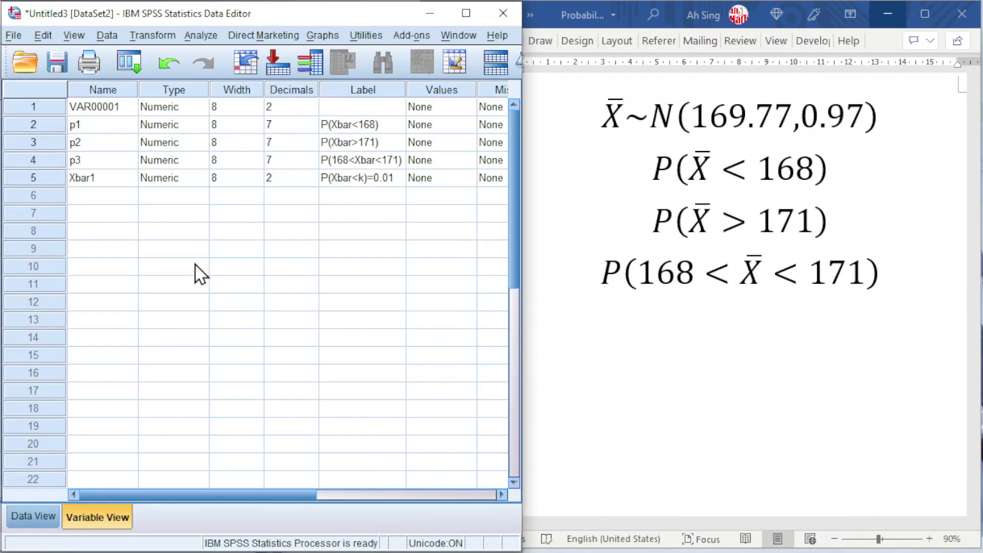
pyautogui.doubleClick(313, 176)
pyautogui.click(312, 175)
pyautogui.click(27, 517)
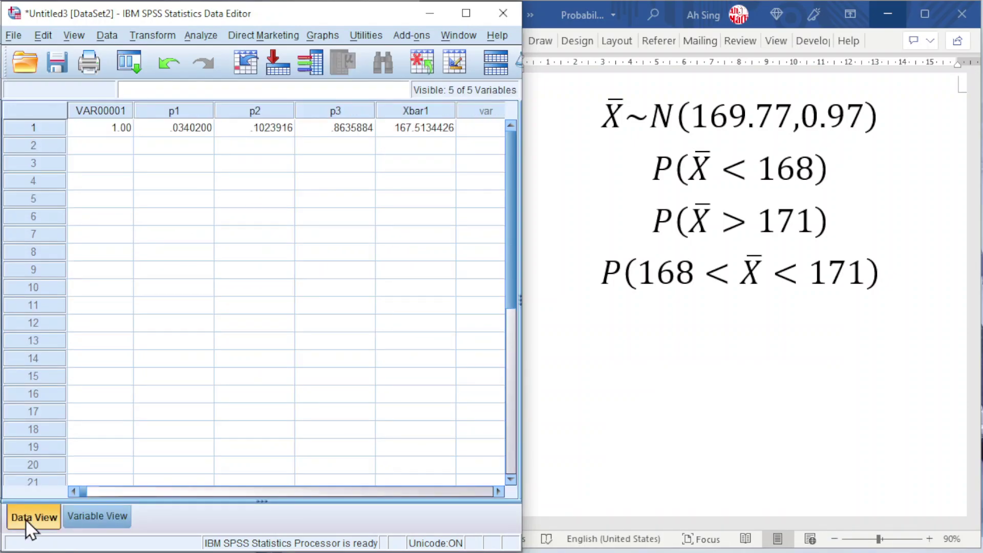
# Bring up the P(Xbar>k)=0.01 problem in the Word document, and start a new Compute Variable in SPSS with target Xbar2
pyautogui.scroll(-3, 696, 397)
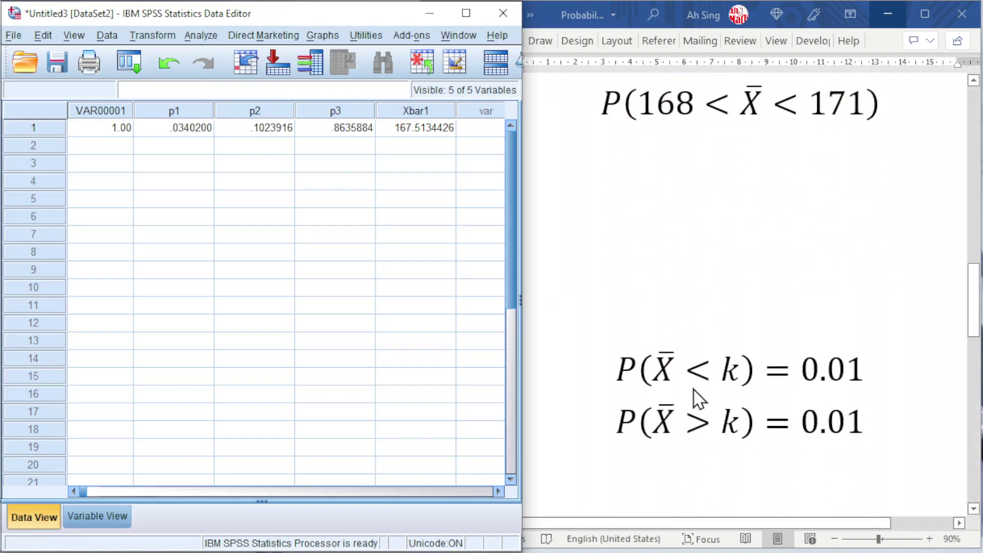
pyautogui.scroll(-2, 699, 398)
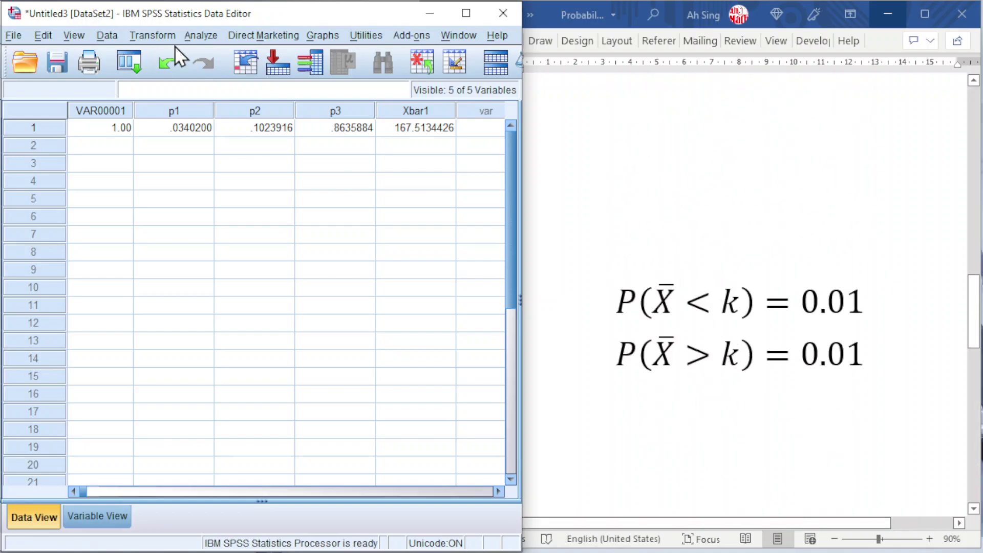
pyautogui.click(155, 37)
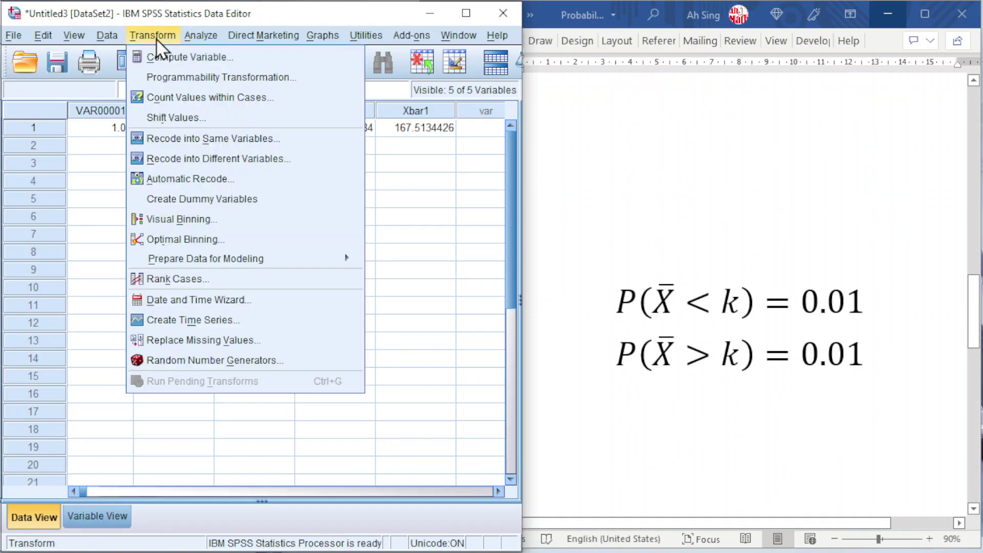
pyautogui.click(185, 58)
pyautogui.click(90, 114)
pyautogui.press('BackSpace')
pyautogui.write('2')
# Change the label of Xbar2 to P(Xbar>k)=0.01
pyautogui.click(56, 141)
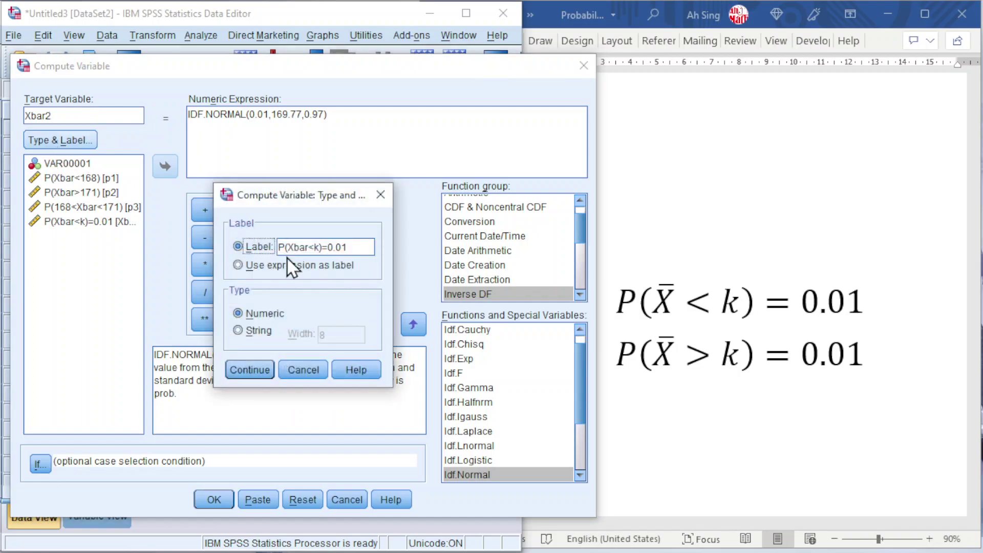
pyautogui.moveTo(308, 248); pyautogui.dragTo(314, 247)
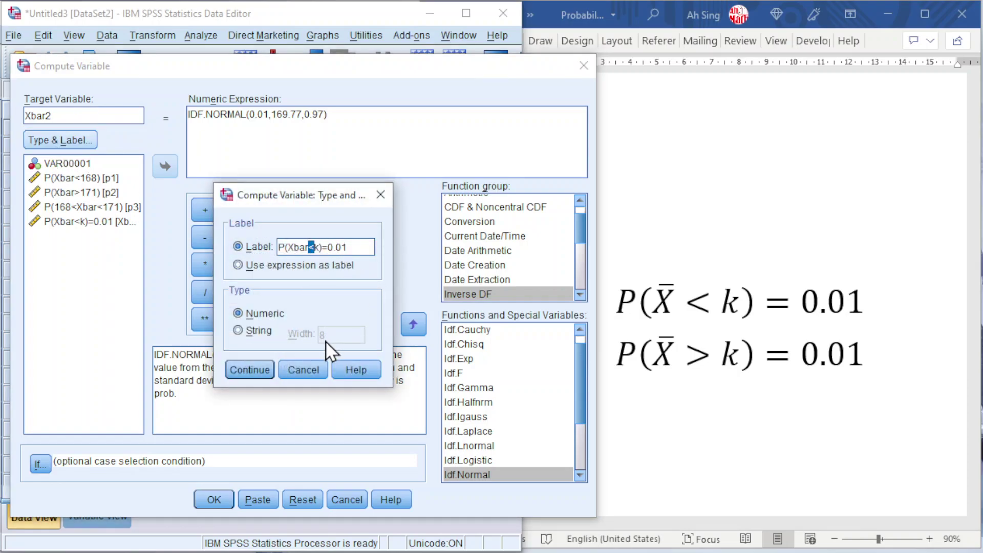
pyautogui.write('>')
pyautogui.click(251, 369)
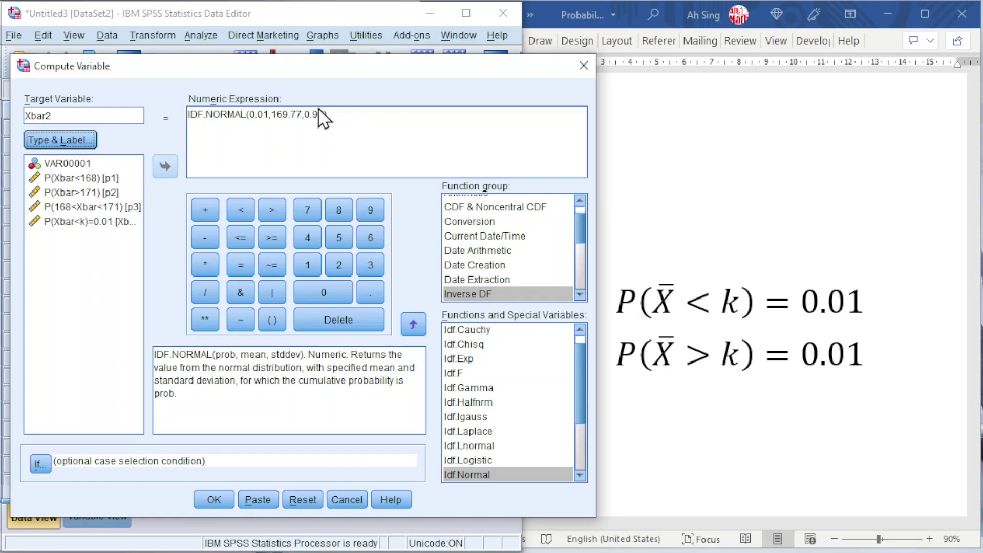
# Change the expression to IDF.NORMAL(0.99,169.77,0.97), compute Xbar2 and minimize the output window
pyautogui.moveTo(257, 113); pyautogui.dragTo(270, 114)
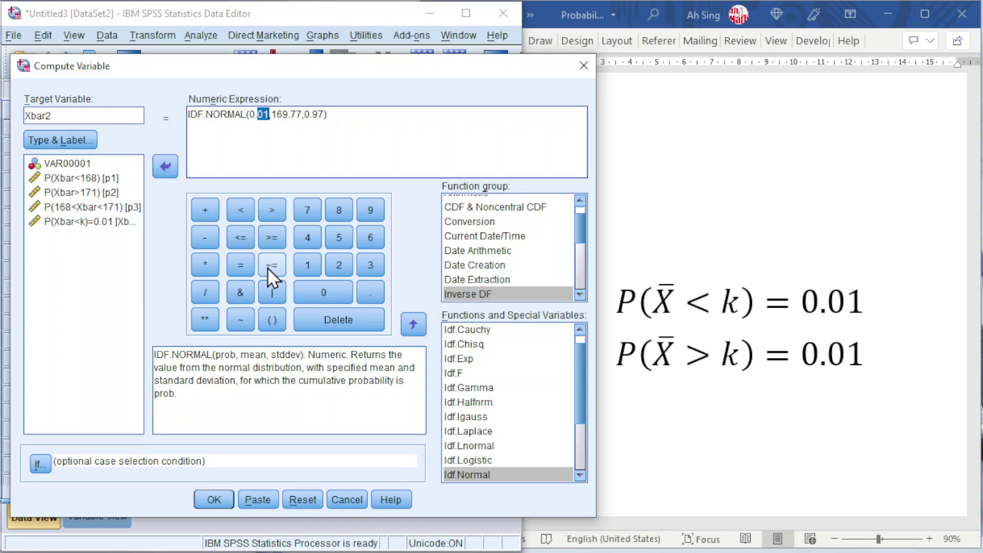
pyautogui.write('99')
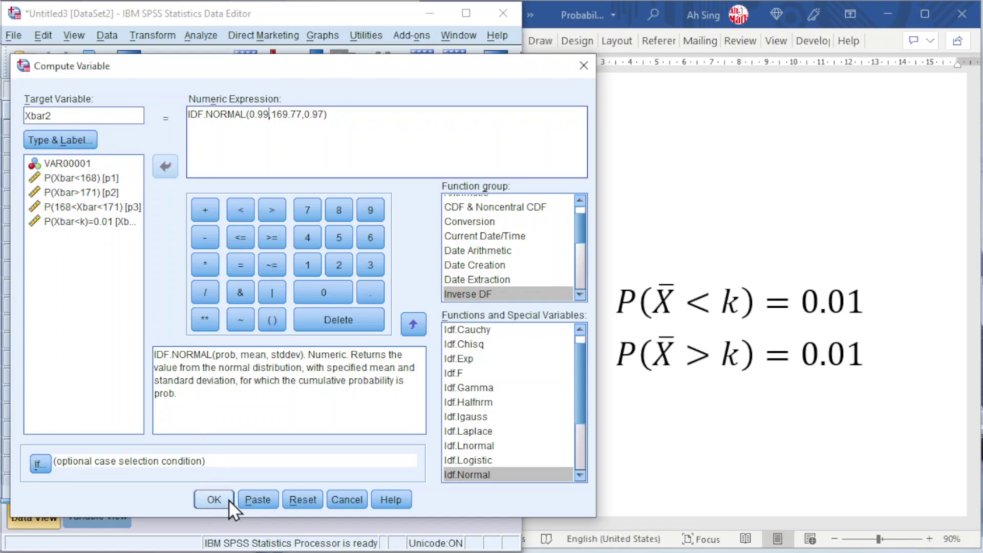
pyautogui.click(226, 500)
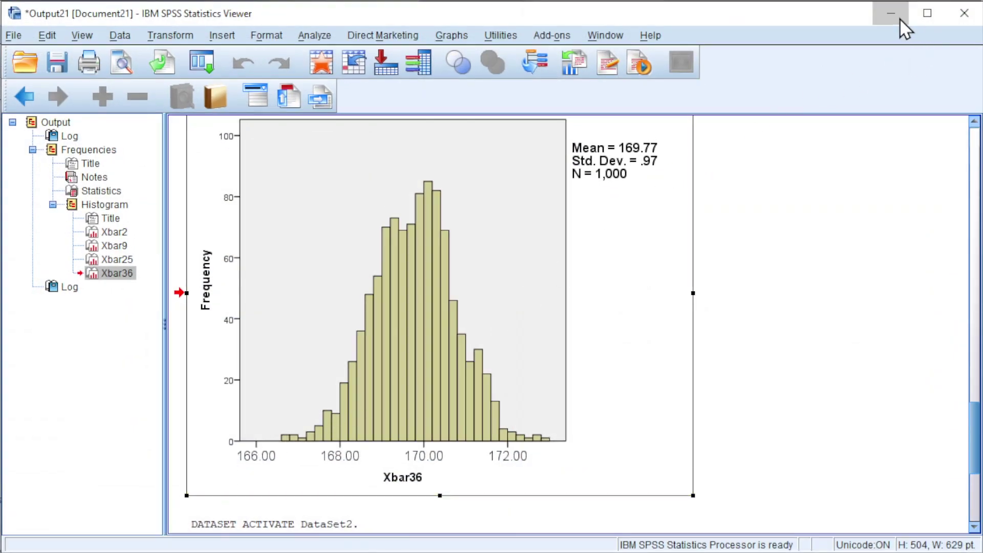
pyautogui.click(900, 20)
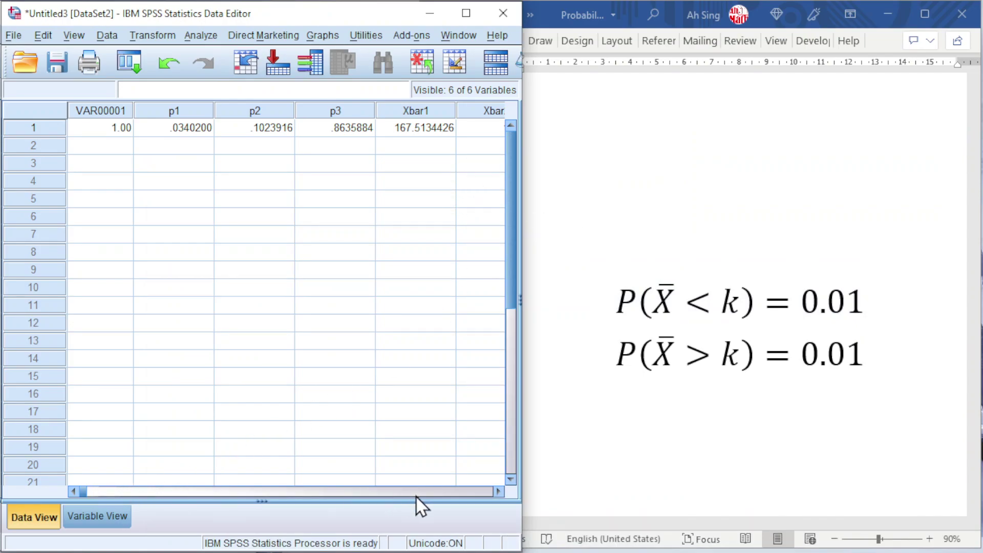
# View the computed Xbar2 value in the data, and increase the variable's number of decimals
pyautogui.click(496, 490)
pyautogui.click(495, 490)
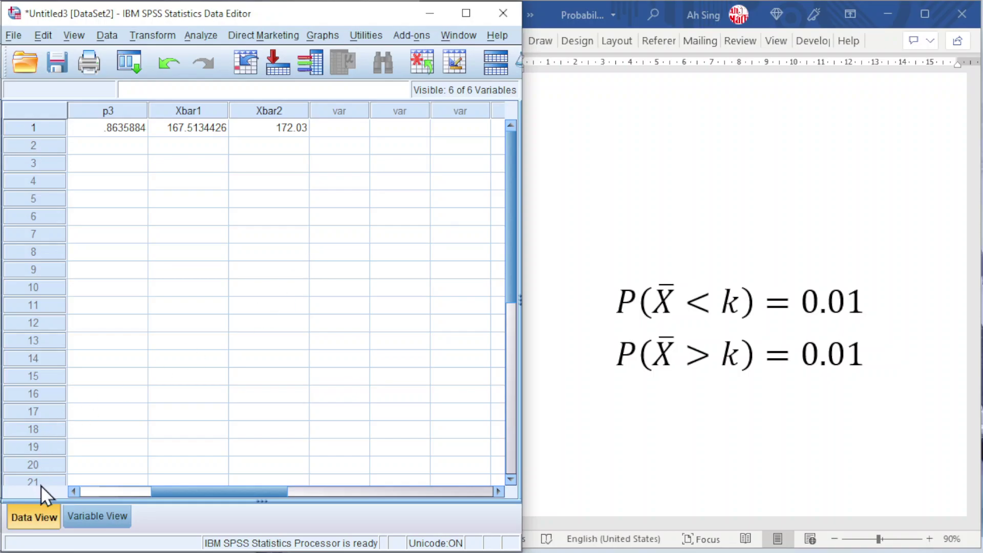
pyautogui.click(94, 514)
pyautogui.click(310, 200)
pyautogui.click(311, 192)
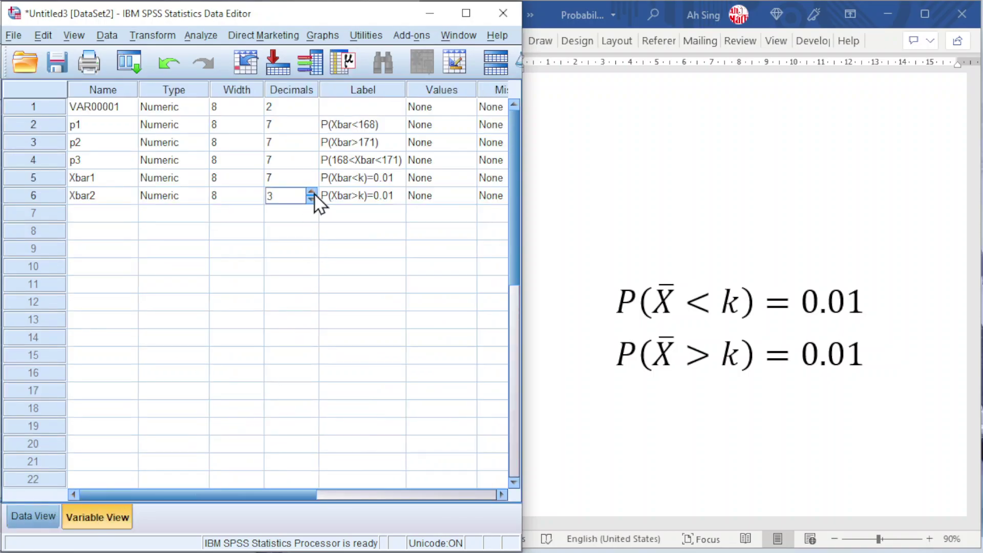